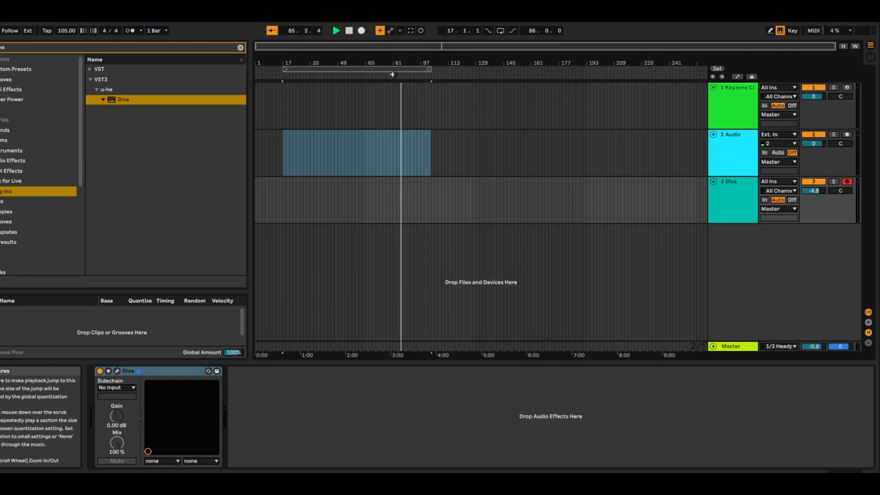
Step: Record a chord progression as MIDI on the Diva track with the metronome on, and check the Record Quantization options
left_click(362, 31)
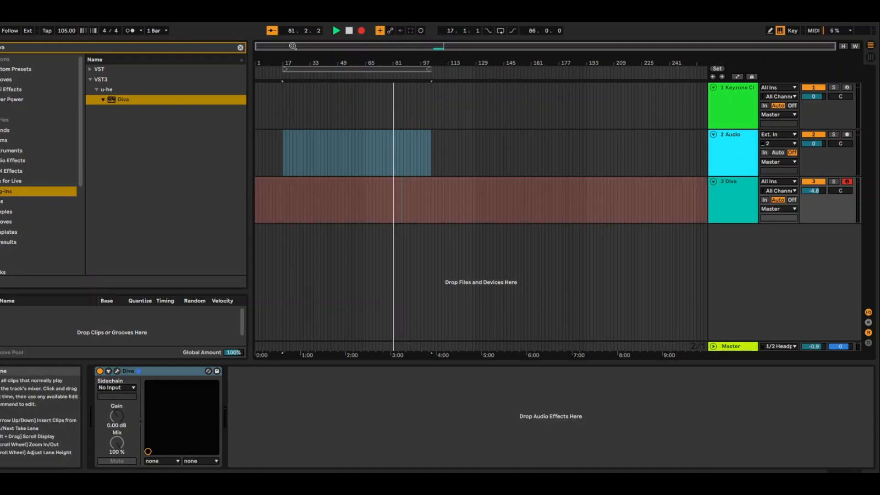
left_click(134, 31)
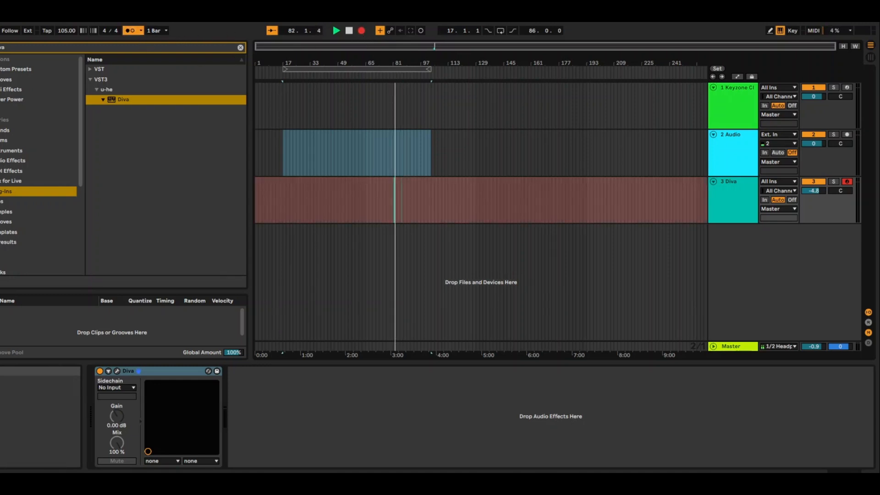
left_click(2, 21)
mouse_move(62, 359)
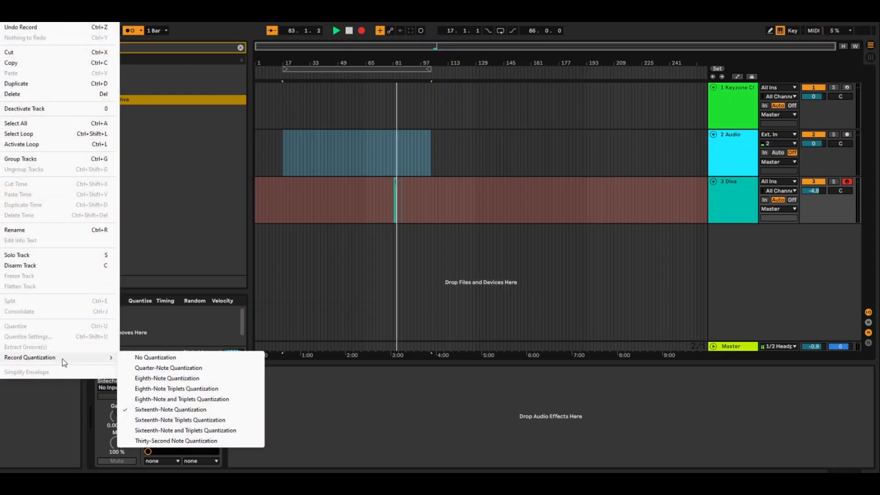
left_click(392, 30)
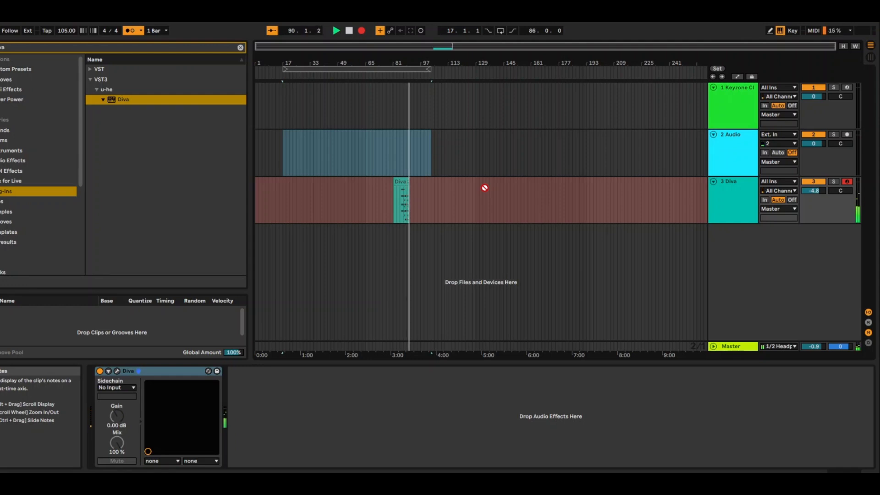
left_click(349, 30)
key("space")
key("space")
Step: Trim the recorded Diva clip so that it starts at bar 86 and ends at bar 90
left_click_drag(409, 59, 409, 105)
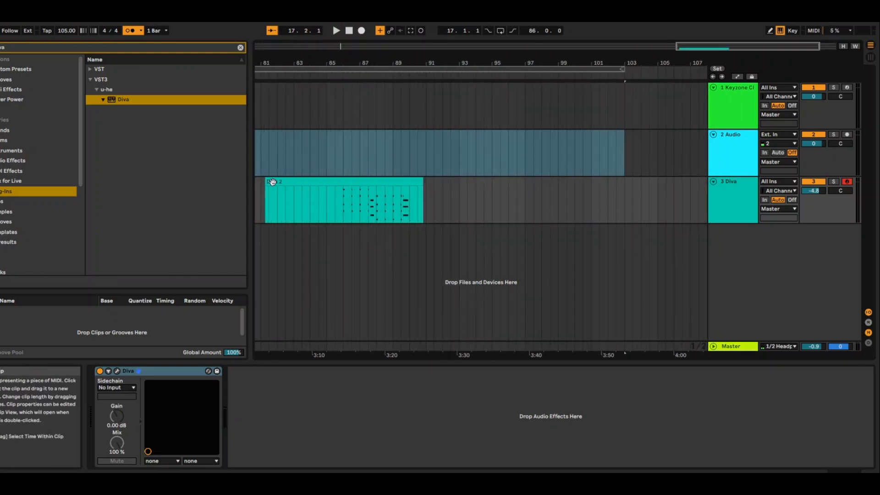
left_click_drag(266, 188, 338, 191)
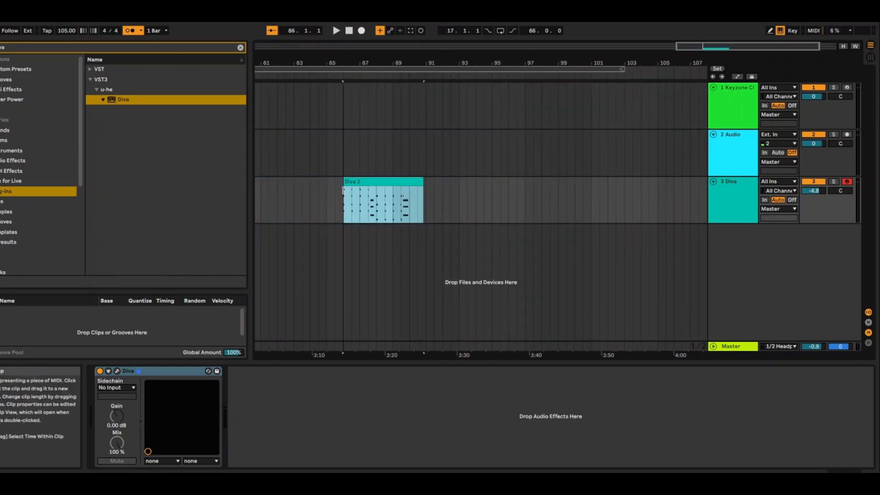
left_click_drag(423, 186, 409, 186)
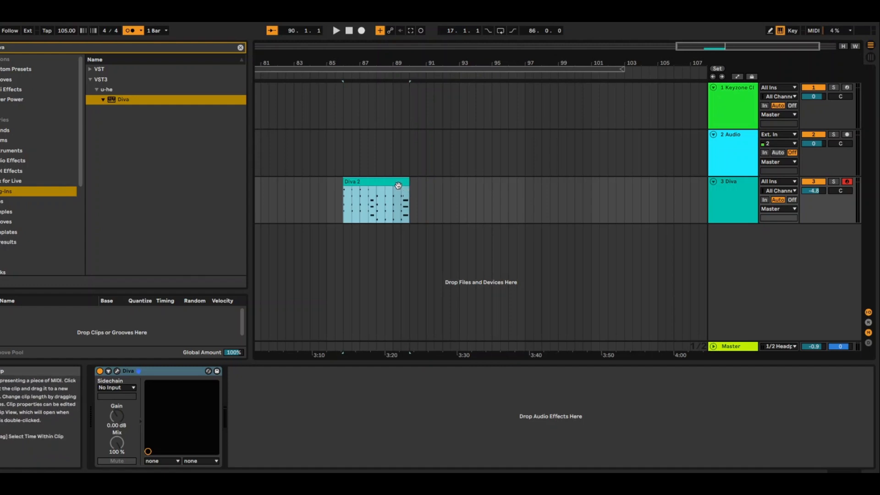
Step: Open the Diva clip's notes for editing and delete the stray short E3 note just after 4.3
double_click(398, 185)
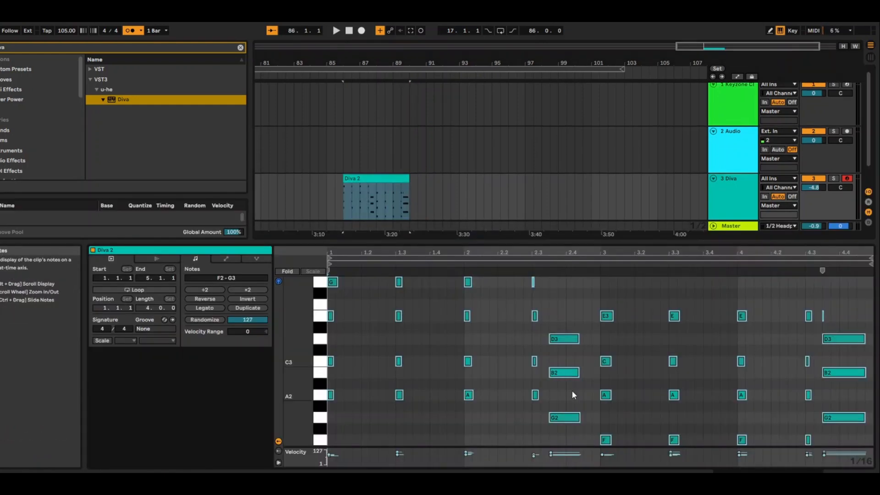
left_click(421, 347)
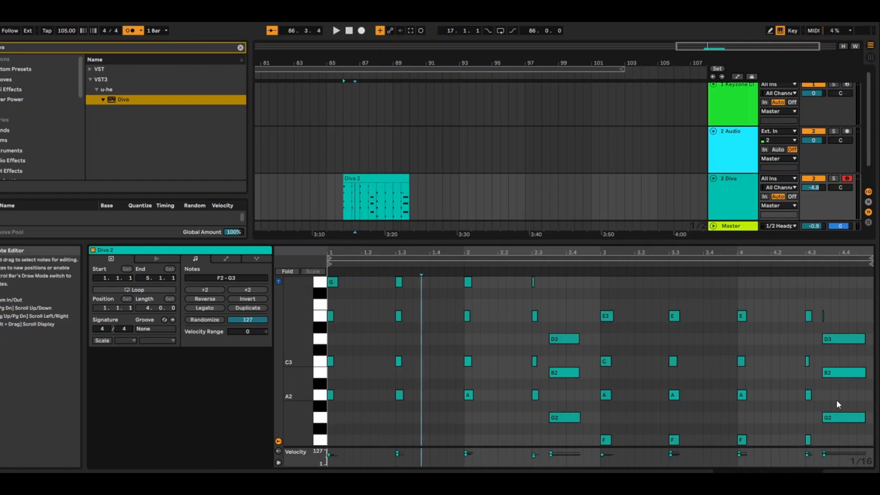
left_click(820, 317)
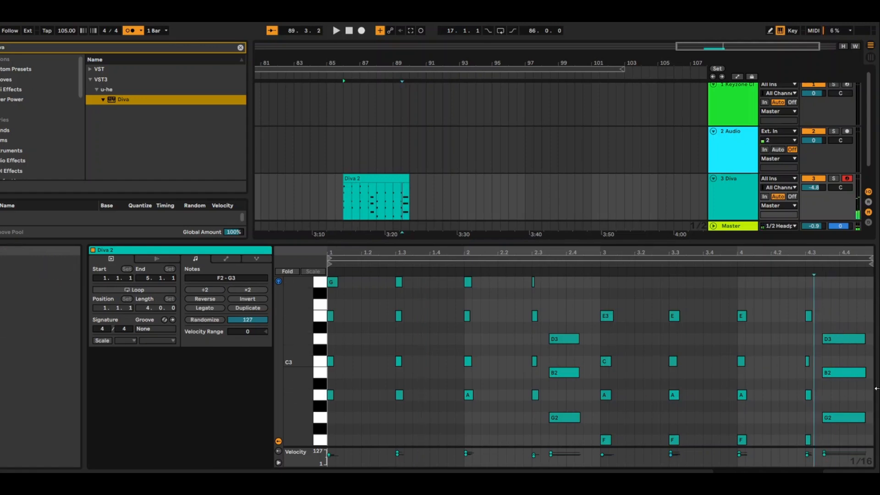
Step: Lengthen the too-short G3 note at 2.3 and the short C3 notes in the later chords, and play the clip back
left_click(490, 343)
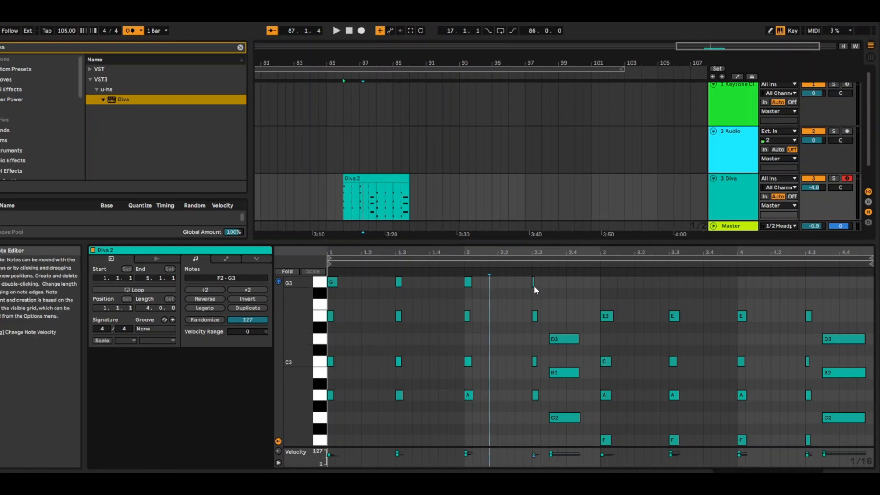
left_click(534, 315)
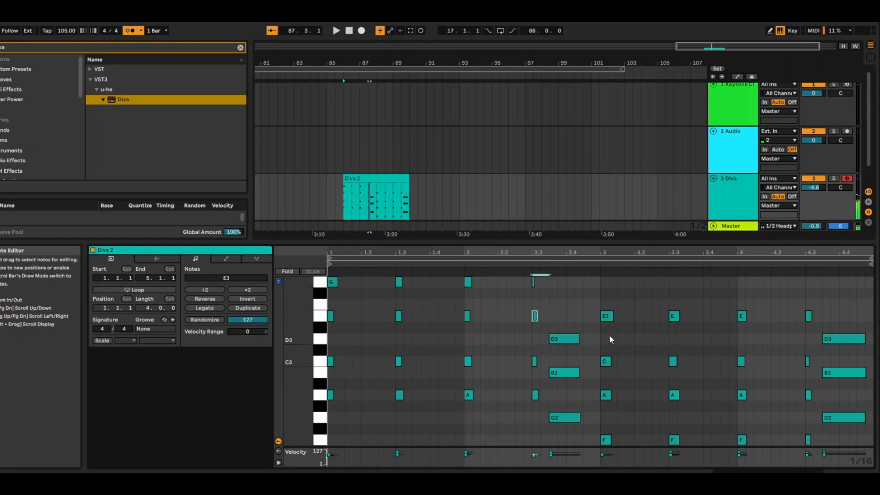
key("Up")
key("Up")
key("Up")
left_click(674, 362)
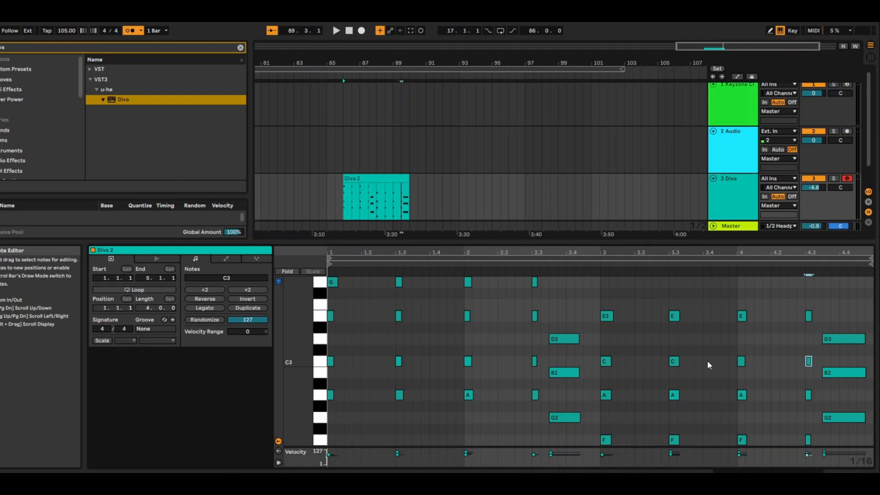
key("space")
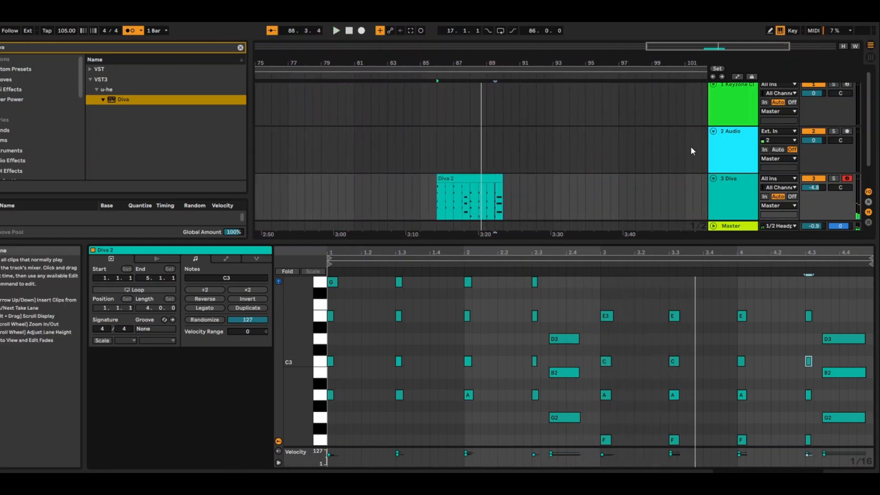
Step: Duplicate the Diva track together with its chord clip
scroll(701, 138, "down", 1)
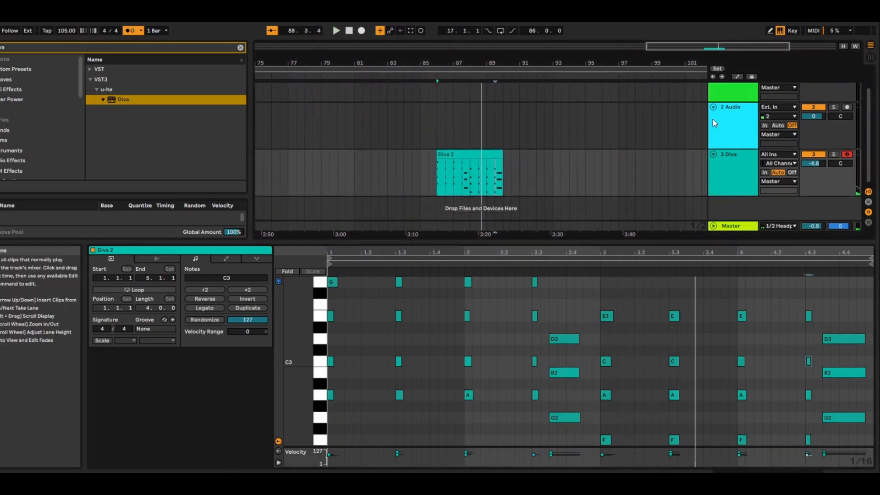
right_click(731, 175)
left_click(769, 192)
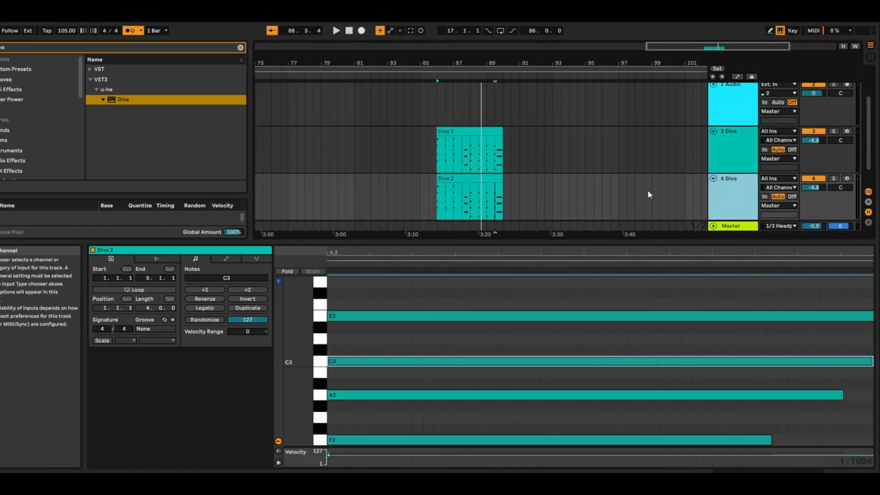
Step: Apply Legato to all notes in the duplicated clip on track 4, and play that track soloed
left_click(492, 177)
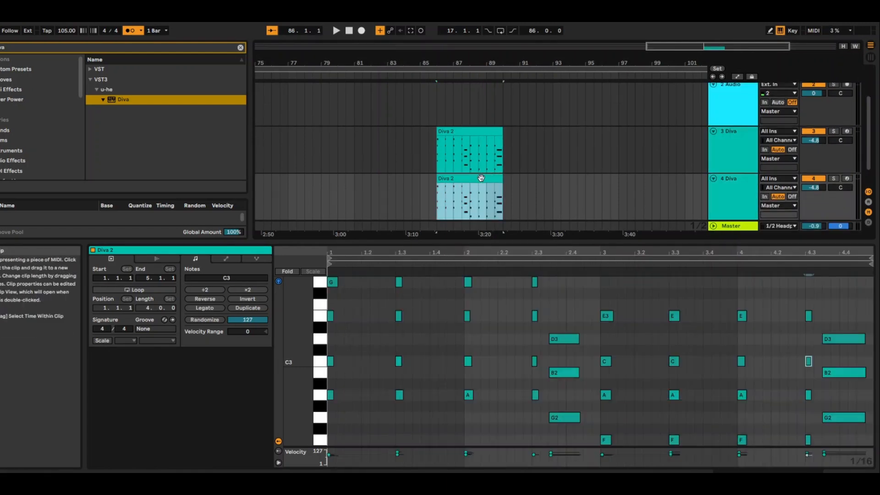
left_click(445, 313)
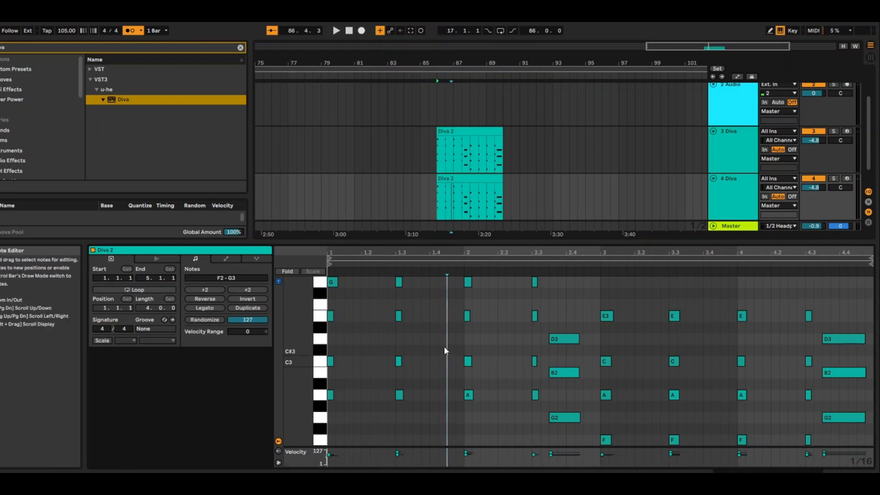
left_click(200, 308)
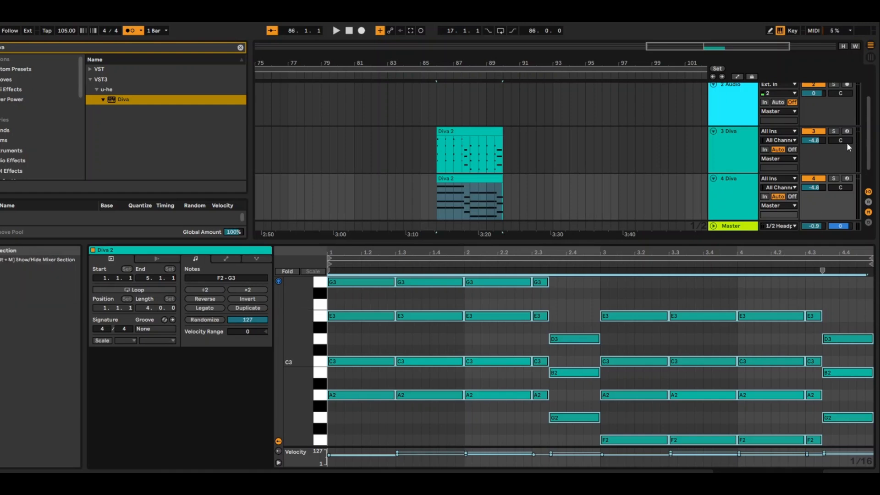
left_click(833, 179)
key("space")
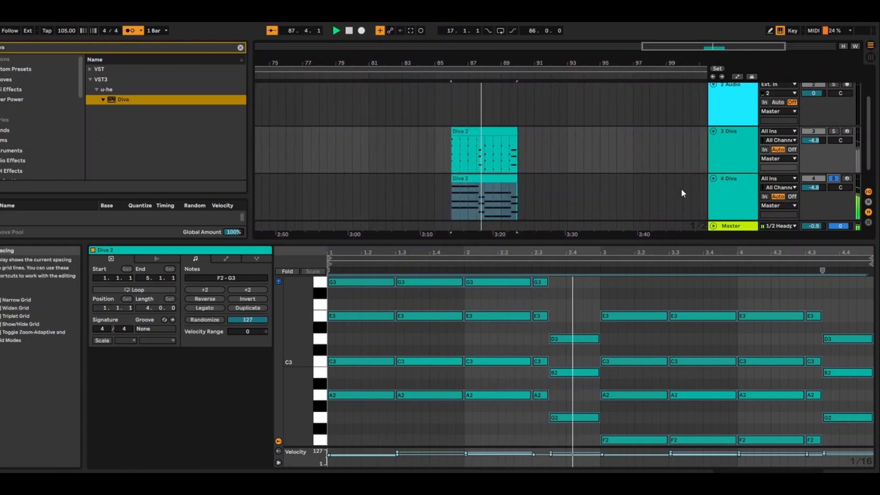
Step: Duplicate track 4 with its legato chord clip
scroll(681, 188, "down", 1)
left_click(744, 174)
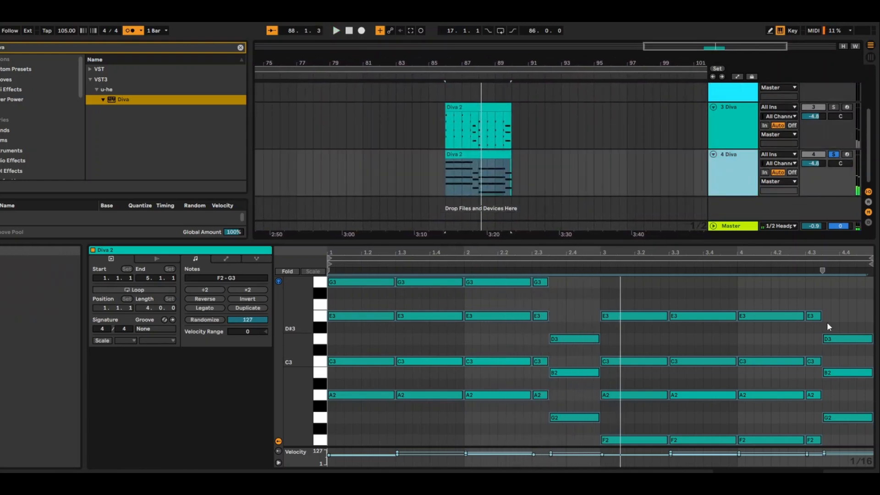
left_click(725, 136)
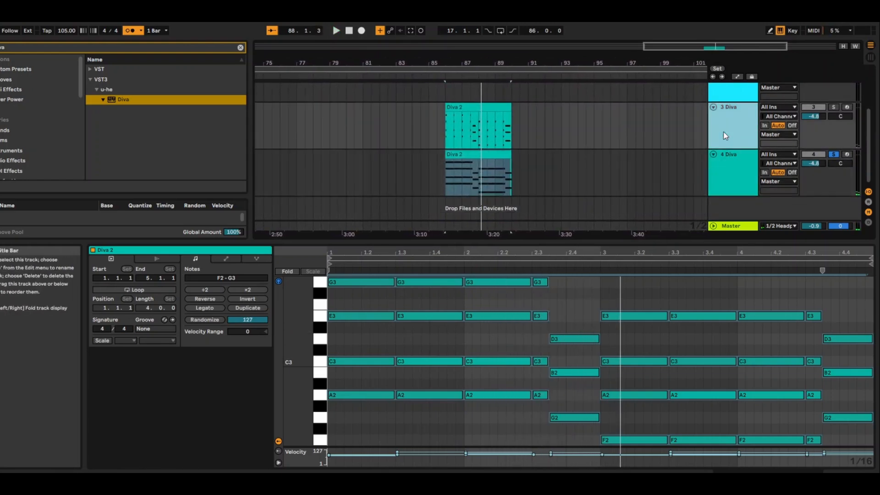
left_click(746, 163)
right_click(738, 166)
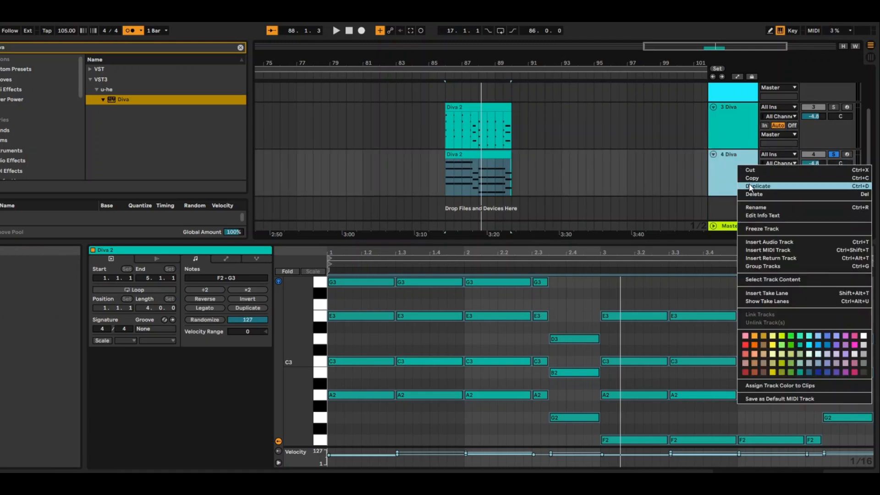
left_click(749, 185)
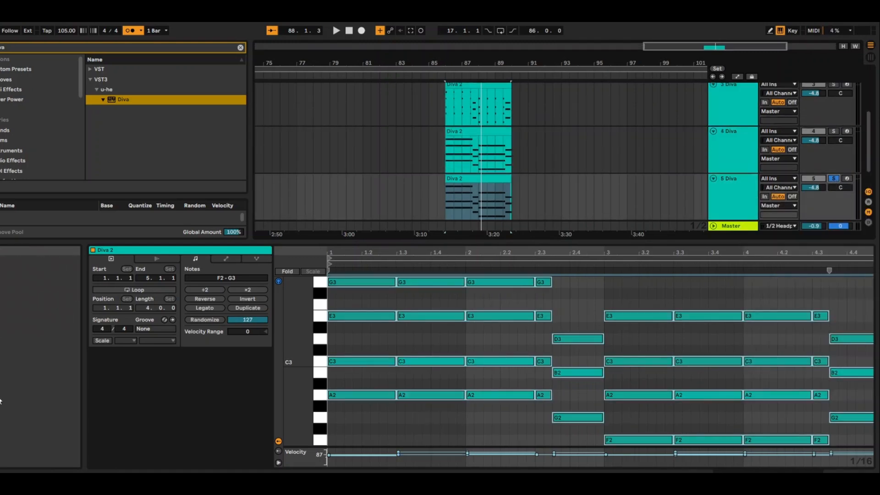
Step: Add the Arpeggiator preset Bach 16th from the MIDI effects to the new Diva track 5
scroll(28, 165, "down", 1)
left_click(28, 150)
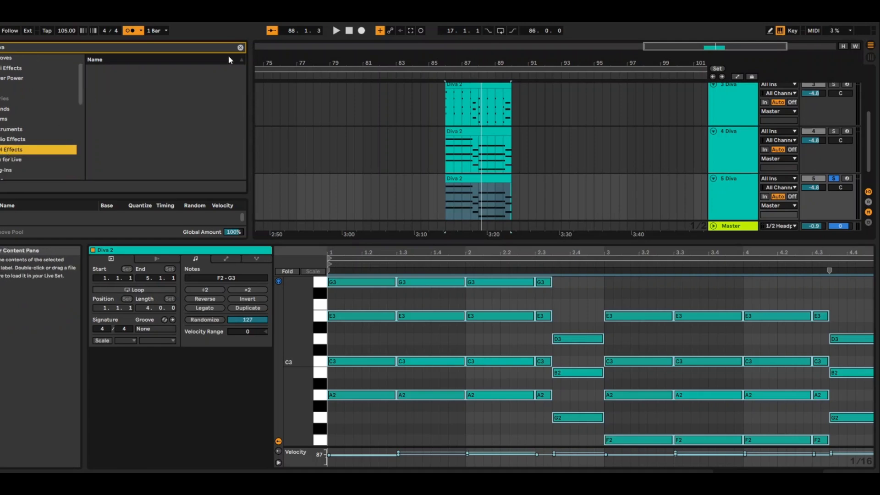
left_click(241, 47)
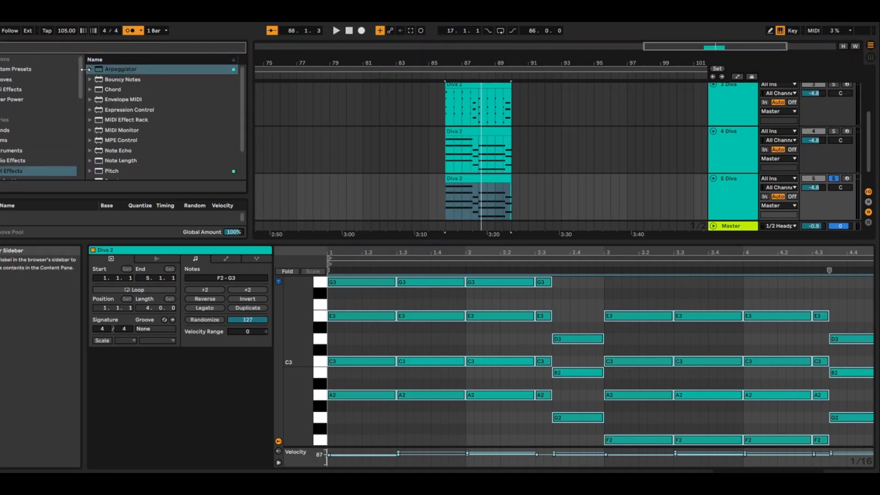
left_click(90, 70)
left_click(123, 79)
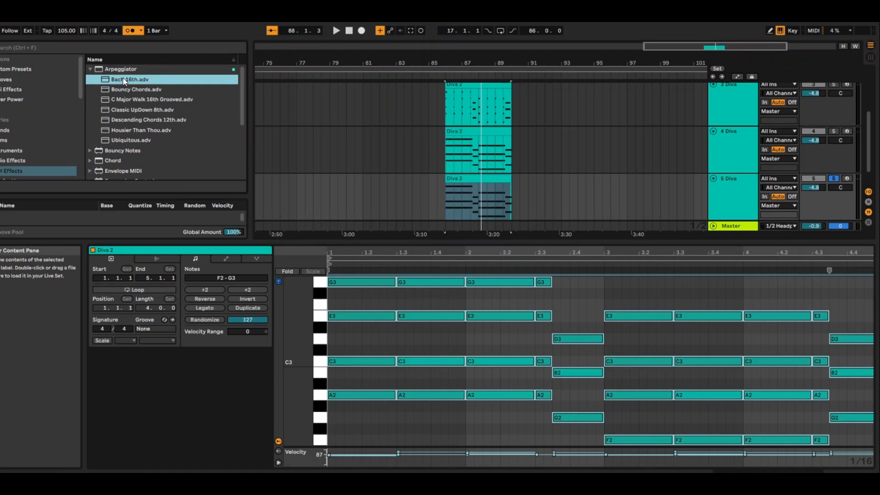
left_click_drag(488, 196, 491, 199)
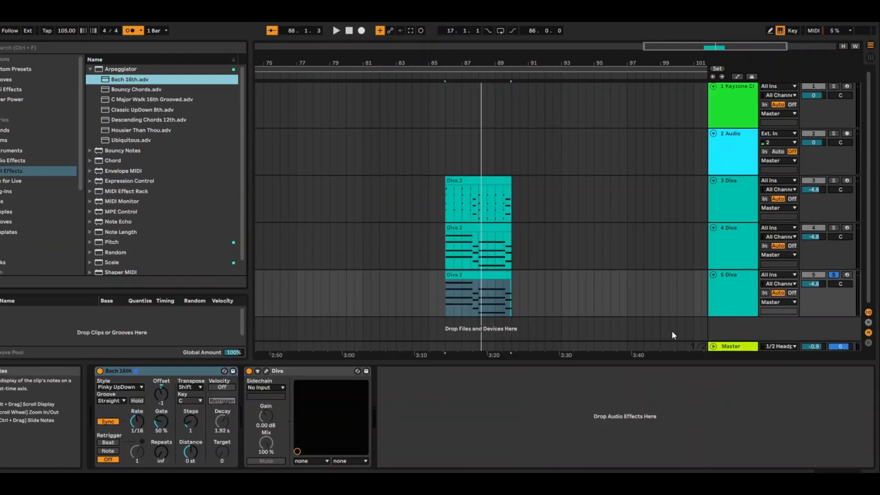
Step: Play the arpeggiated track and set the arpeggiator's Rate to 1/8 and Gate to 67 %
key("space")
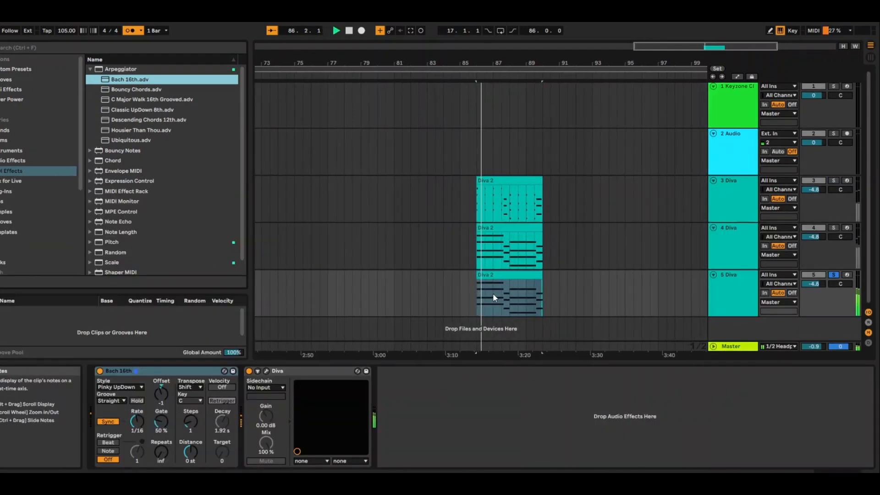
left_click(138, 423)
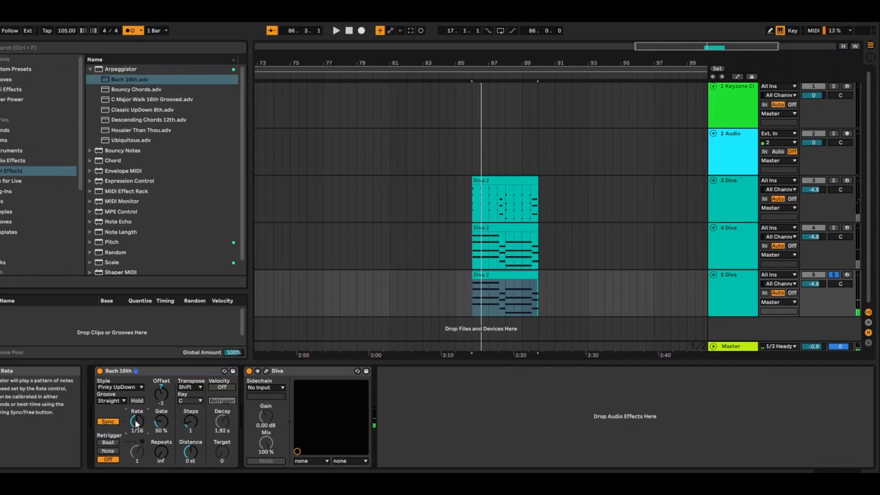
scroll(136, 423, "down", 1)
key("space")
left_click_drag(155, 419, 155, 408)
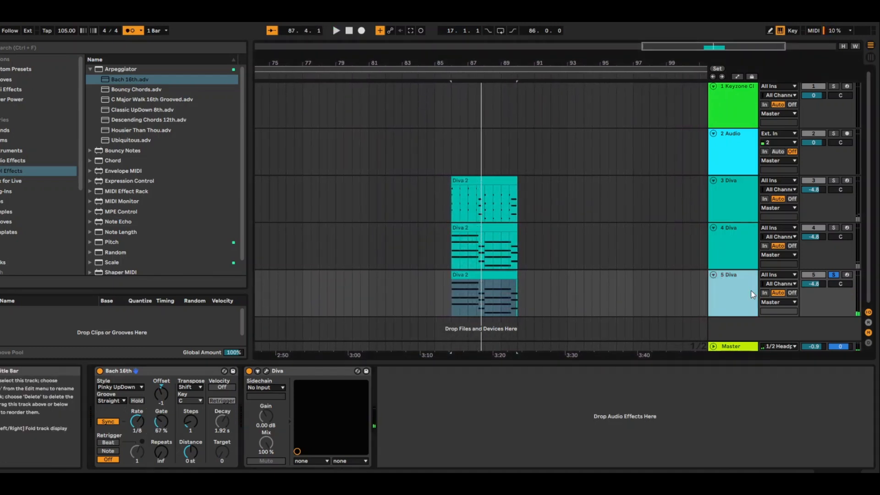
left_click(506, 275)
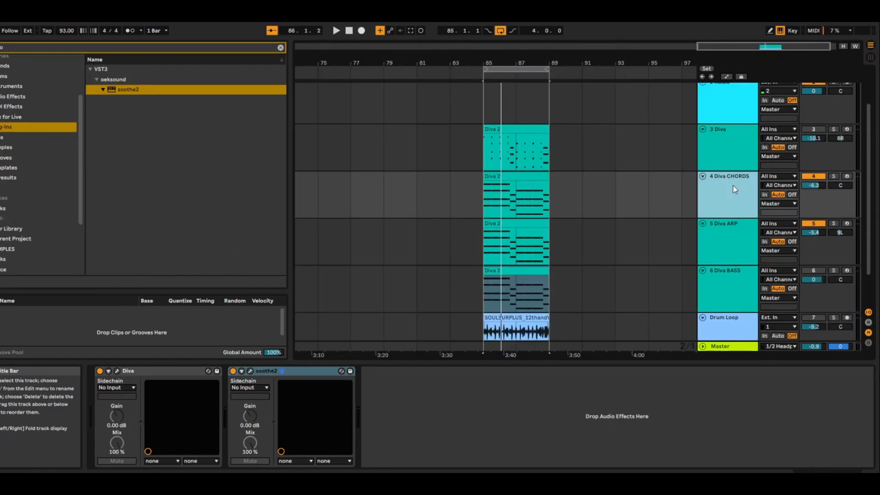
Step: Play the CHORDS and ARP tracks together and view the device chain of each
left_click(733, 232)
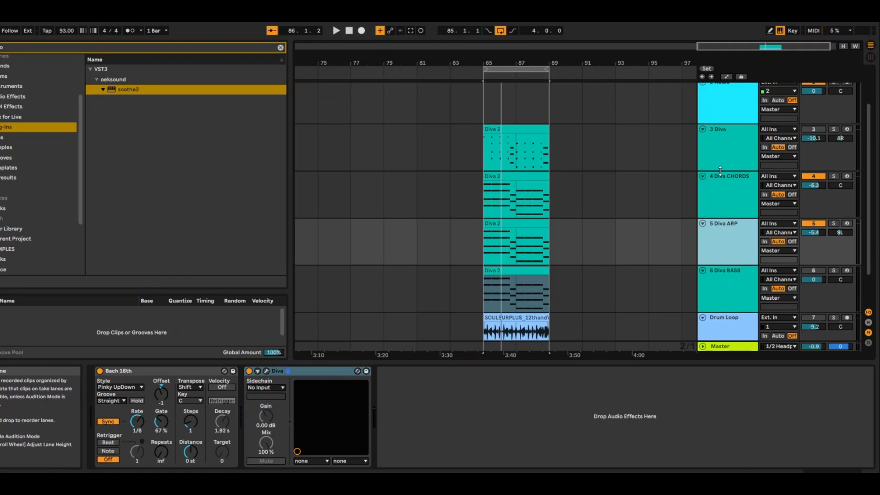
key("space")
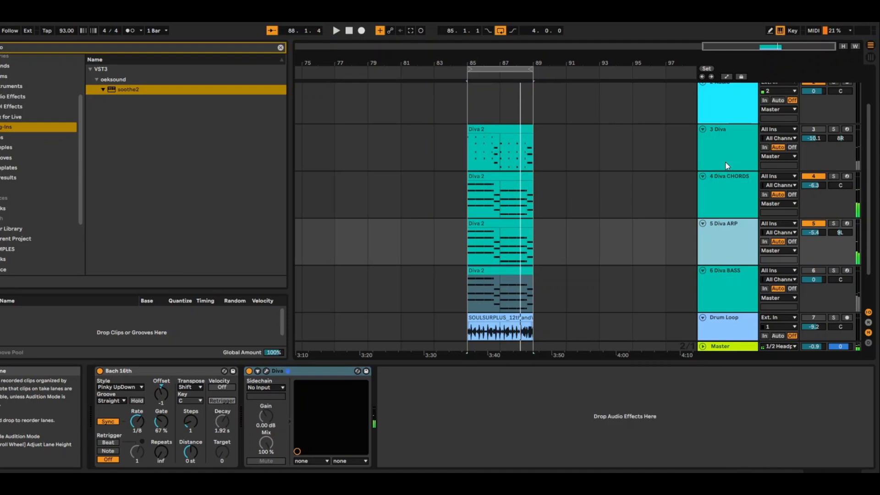
left_click(727, 200)
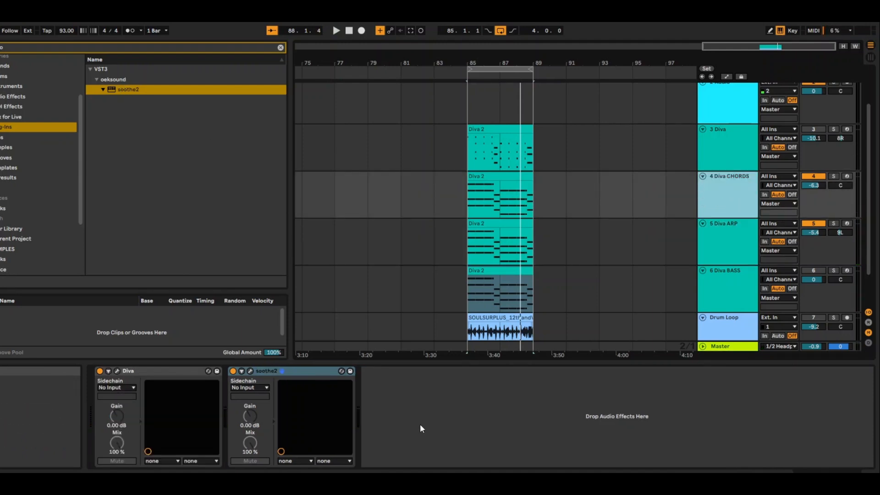
Step: Open soothe2 on the Diva CHORDS track and set its sidechain input to 5 Diva ARP
left_click(274, 372)
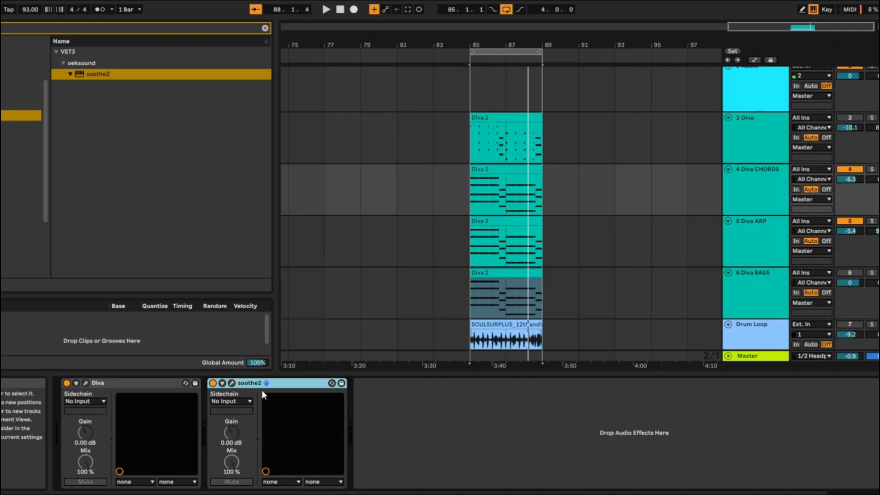
left_click(231, 382)
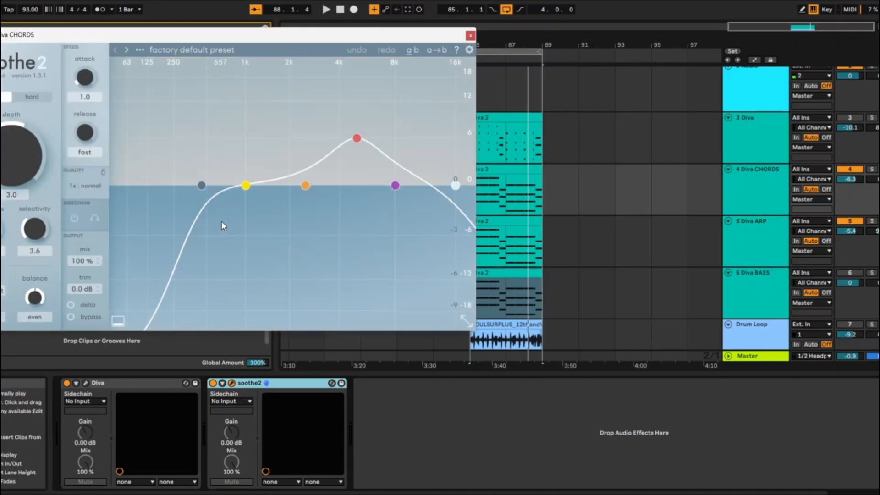
left_click(225, 401)
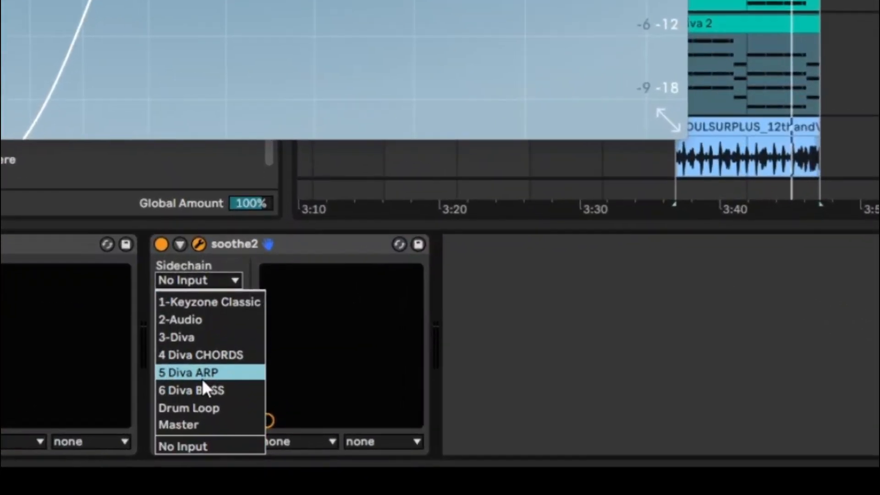
left_click(209, 413)
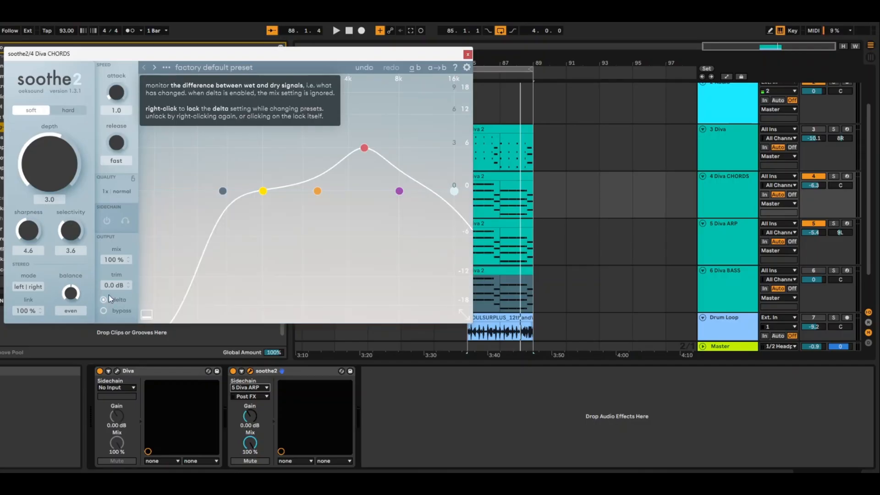
Step: Enable delta monitoring in soothe2 and play the loop with the Diva CHORDS track soloed
left_click(109, 301)
key("space")
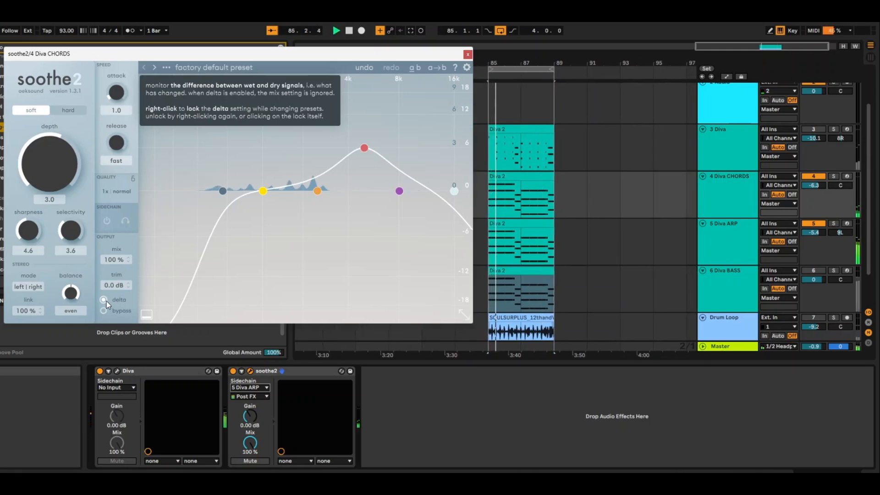
left_click(834, 176)
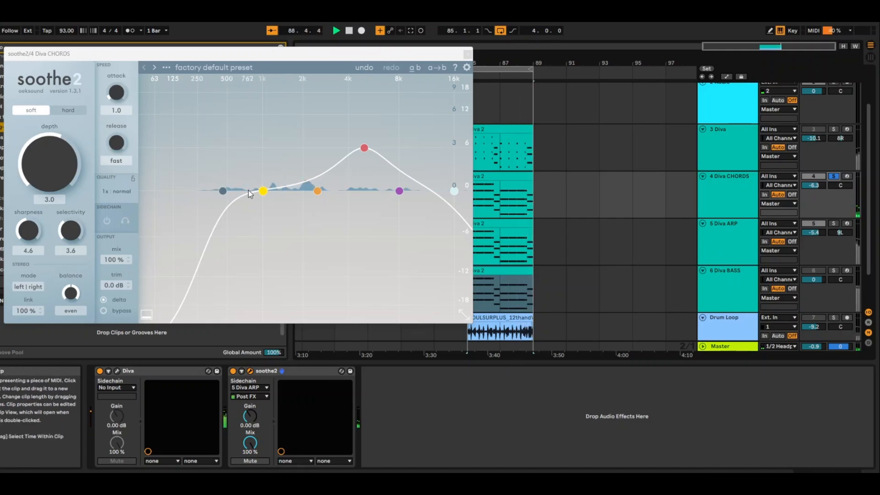
Step: Lower soothe2's low cut and raise its bands, with band 1 at 255 Hz/11 dB, band 3 at 5.7 kHz/9 dB and band 4 at 13.1 kHz/8.9 dB
left_click_drag(223, 191, 169, 191)
left_click_drag(263, 191, 199, 120)
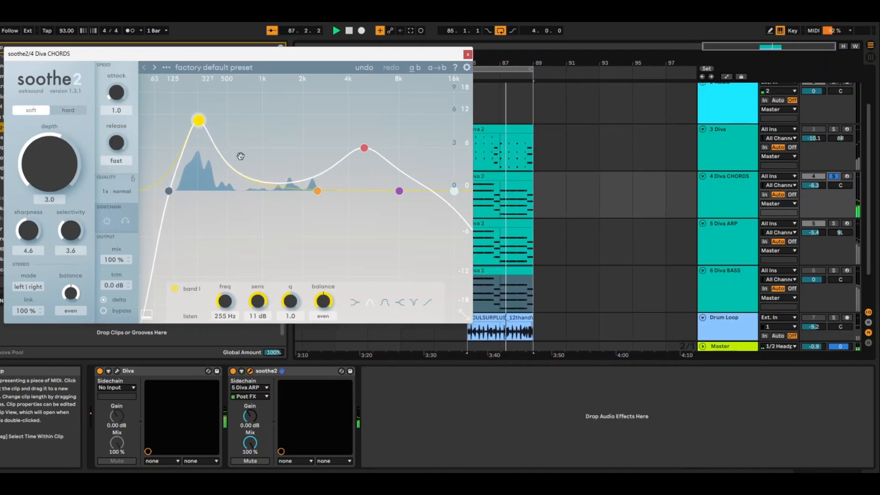
left_click_drag(316, 190, 282, 123)
left_click_drag(399, 191, 440, 137)
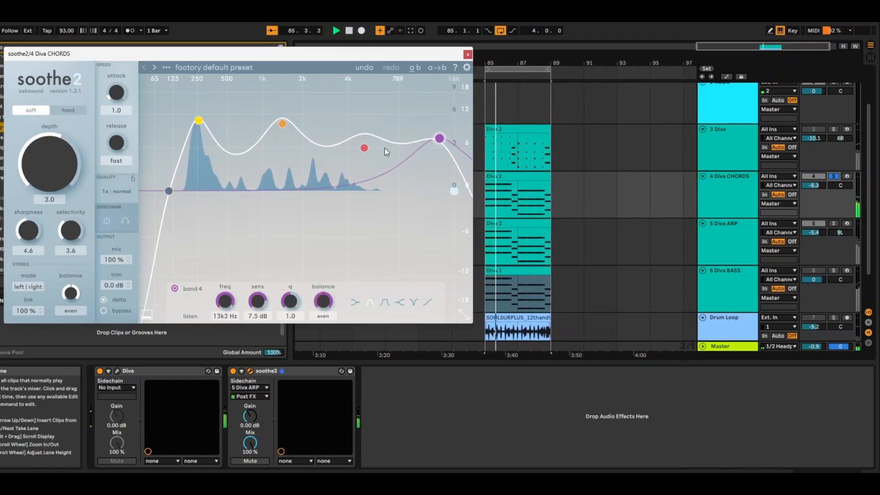
left_click_drag(364, 147, 373, 130)
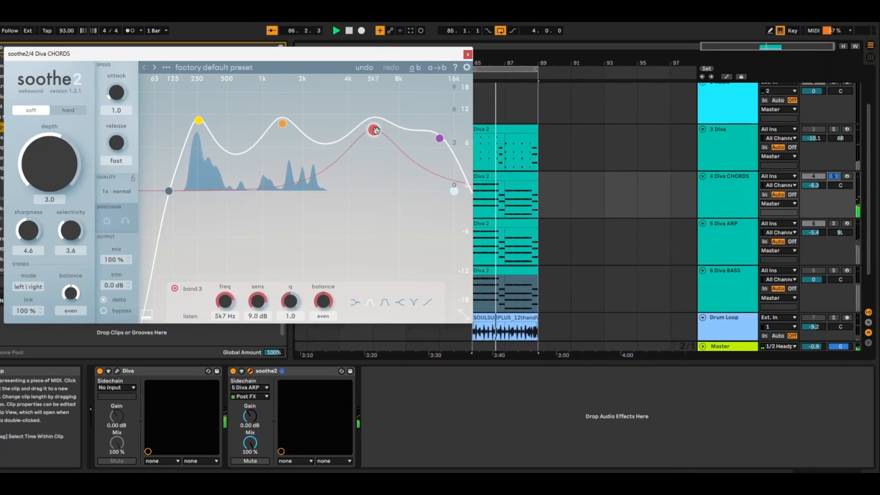
left_click_drag(439, 138, 438, 130)
Step: Set soothe2's depth to 10.5 and turn on its external sidechain while monitoring the delta signal
left_click_drag(48, 183, 47, 150)
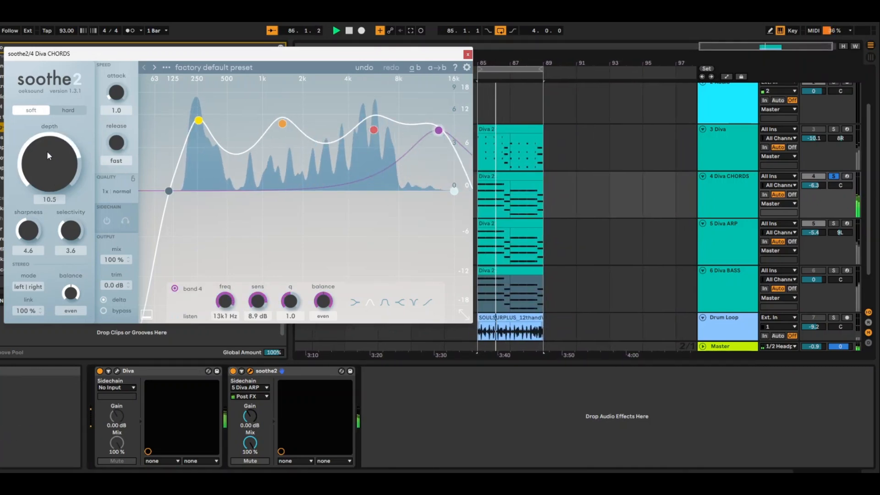
left_click(107, 221)
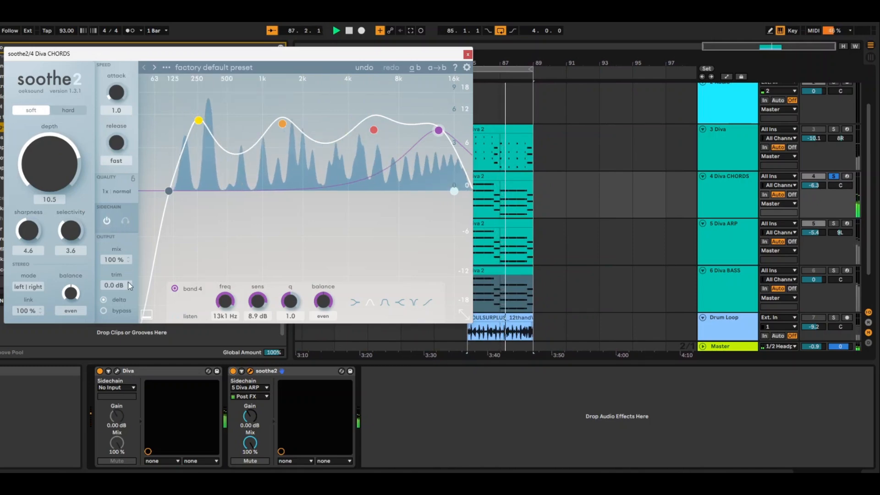
left_click(104, 300)
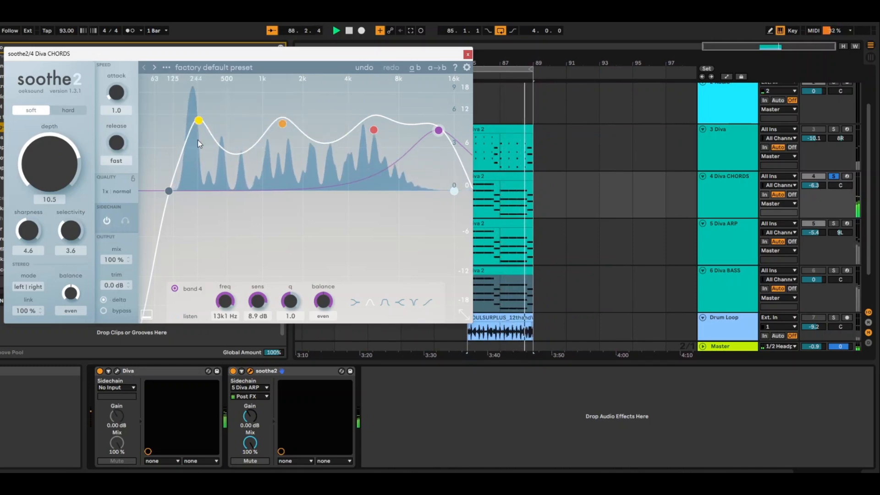
Step: Raise all four soothe2 bands further, with band 4 at 13 kHz and 12 dB
left_click_drag(199, 120, 193, 98)
left_click_drag(284, 142, 267, 98)
left_click_drag(375, 127, 373, 104)
left_click_drag(439, 132, 437, 116)
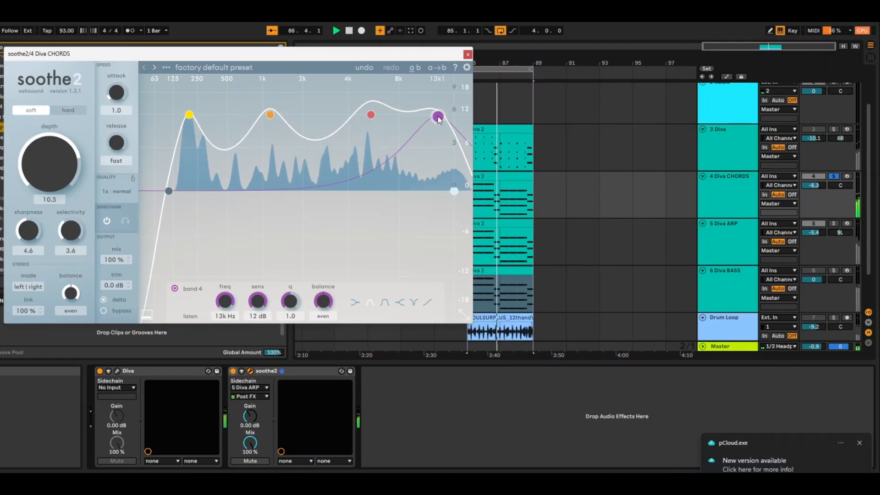
Step: Set soothe2's attack to 2.0, quality to 4x high, depth to 14.2 and trim to 4.5 dB, with delta monitoring off
left_click_drag(118, 289, 114, 269)
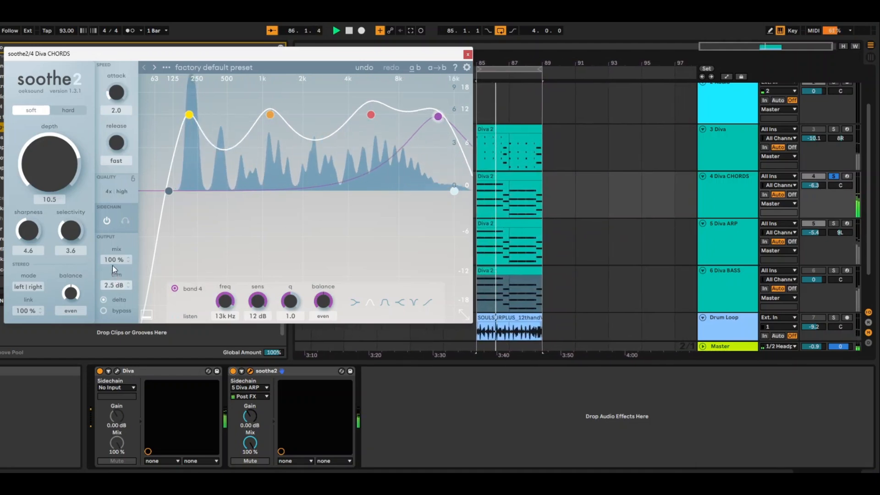
left_click(105, 299)
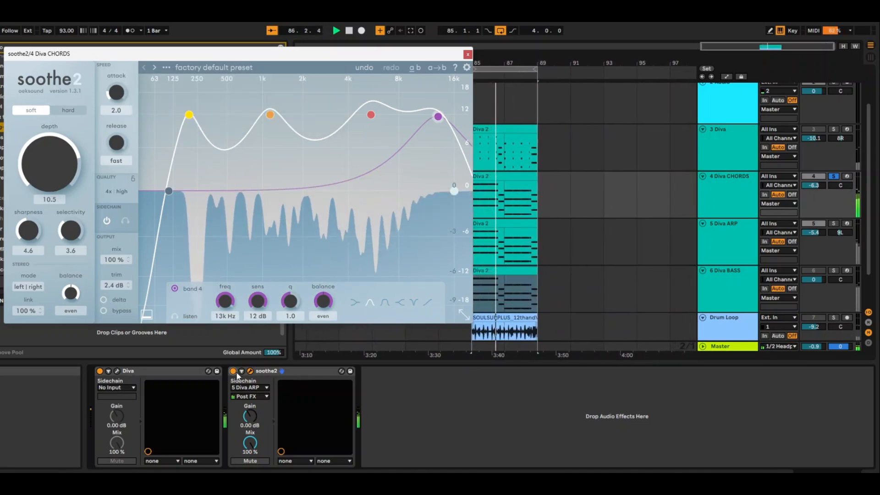
left_click_drag(62, 179, 63, 178)
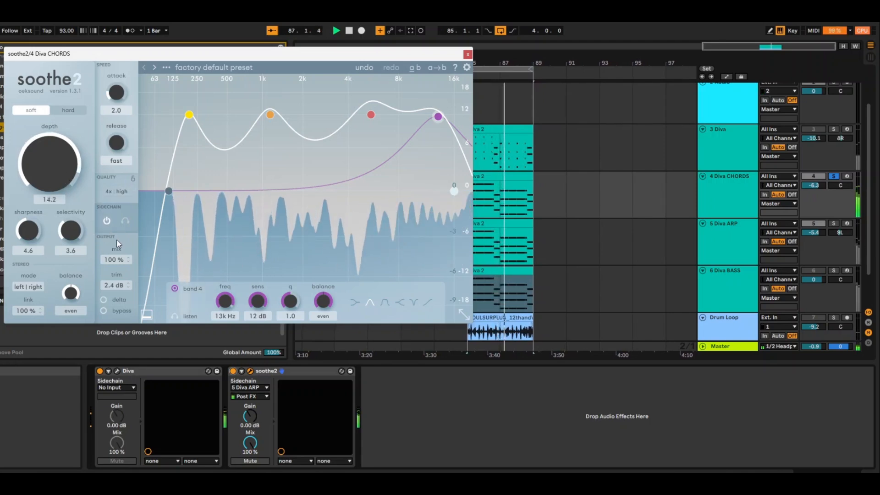
left_click_drag(121, 274, 120, 265)
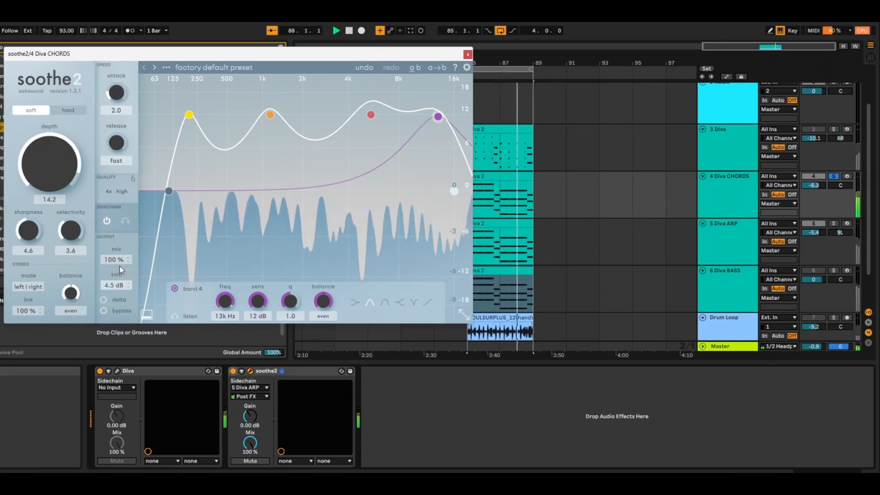
Step: Compare the soloed chords with soothe2 off and on, and close the plug-in window
left_click(234, 373)
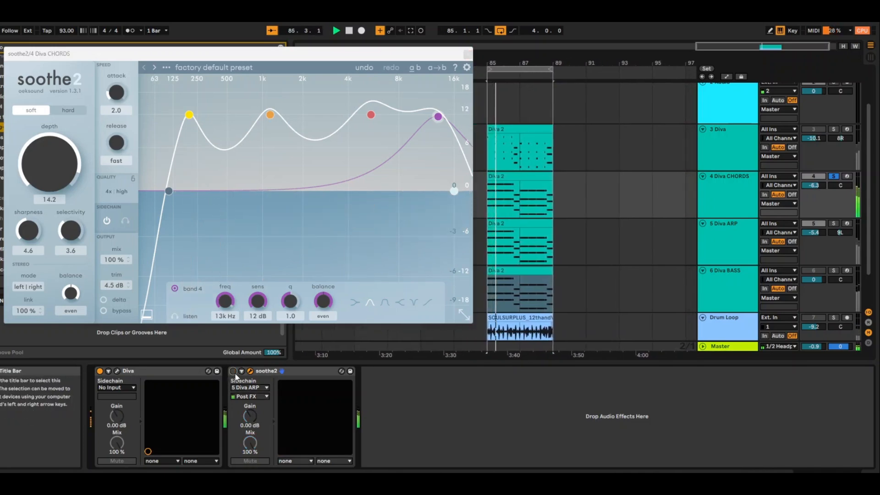
left_click(233, 371)
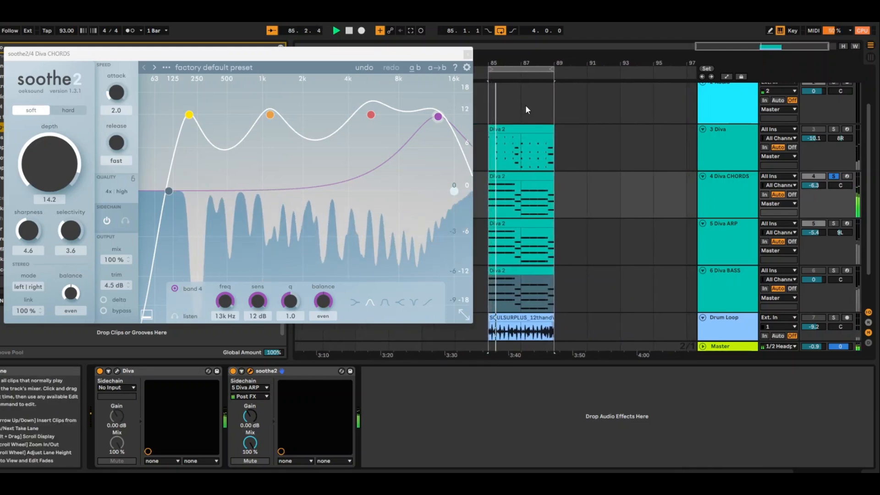
left_click(467, 55)
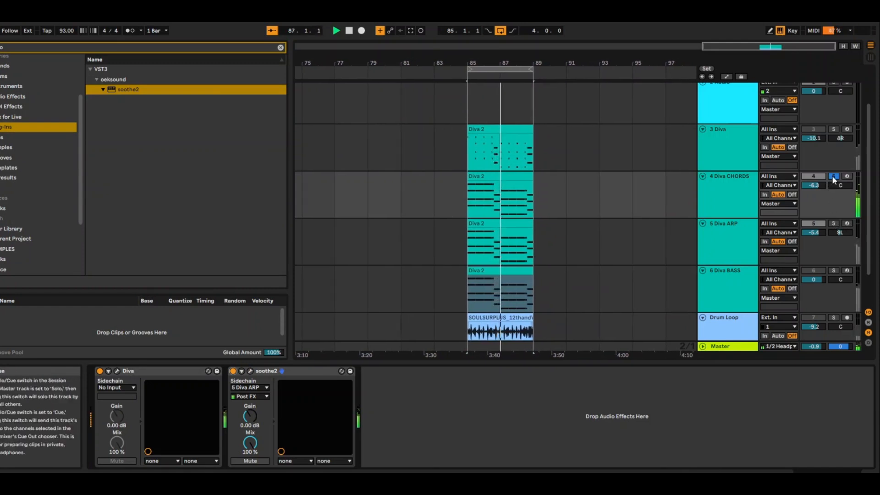
Step: Unsolo CHORDS and configure the ARP track's Diva device to expose the filter cutoff Frequency and Resonance parameters
left_click(736, 245)
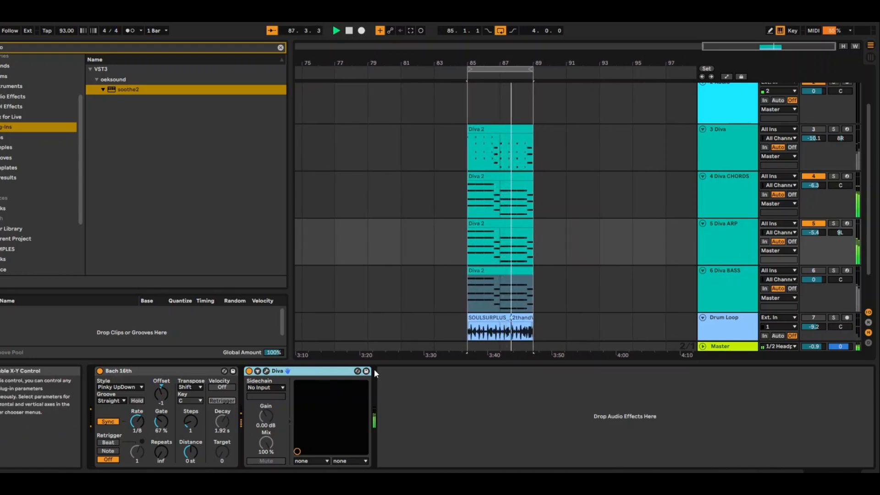
left_click(258, 372)
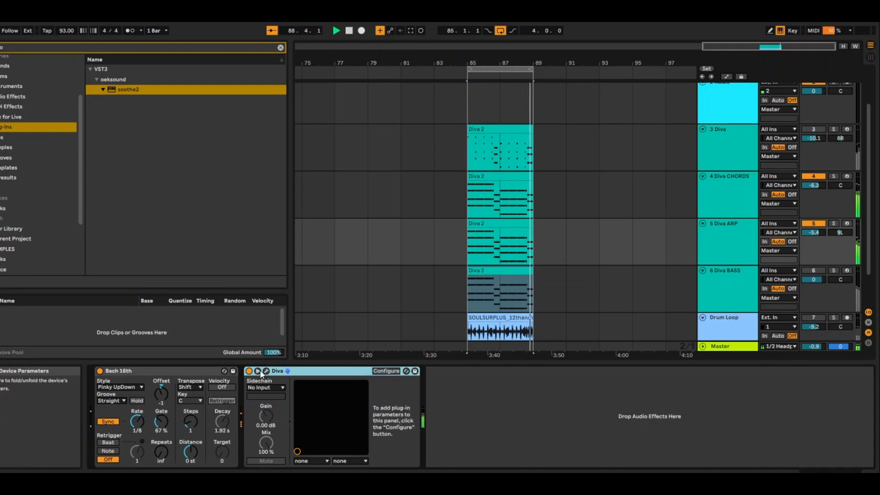
left_click(385, 371)
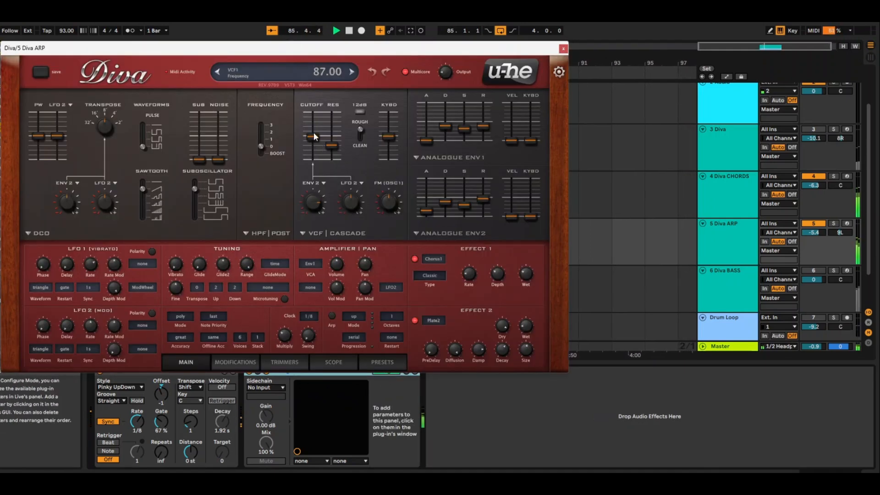
left_click(314, 134)
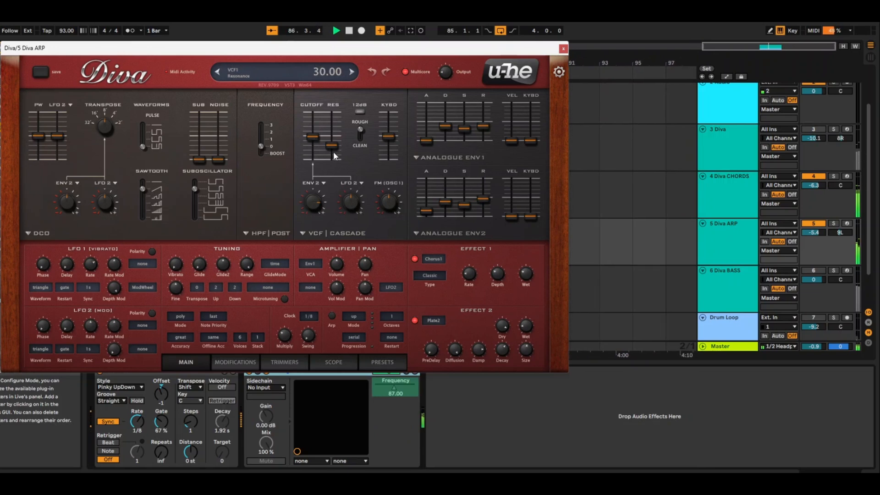
left_click(331, 147)
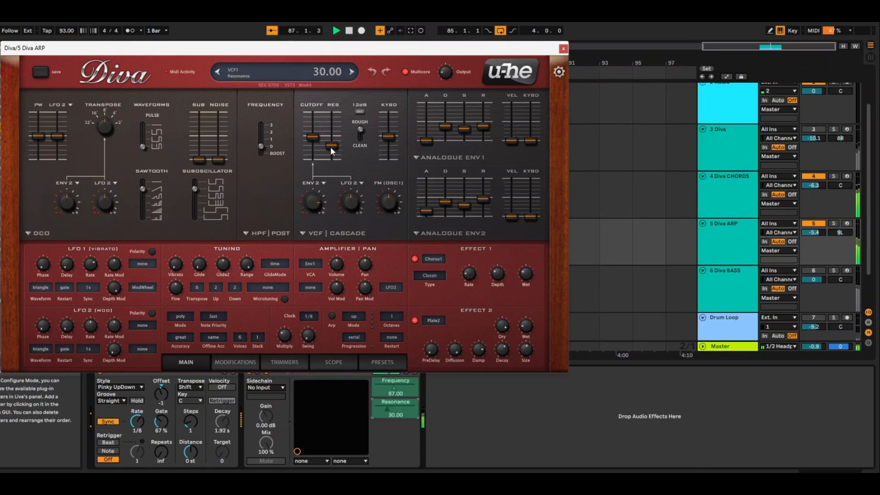
left_click(563, 49)
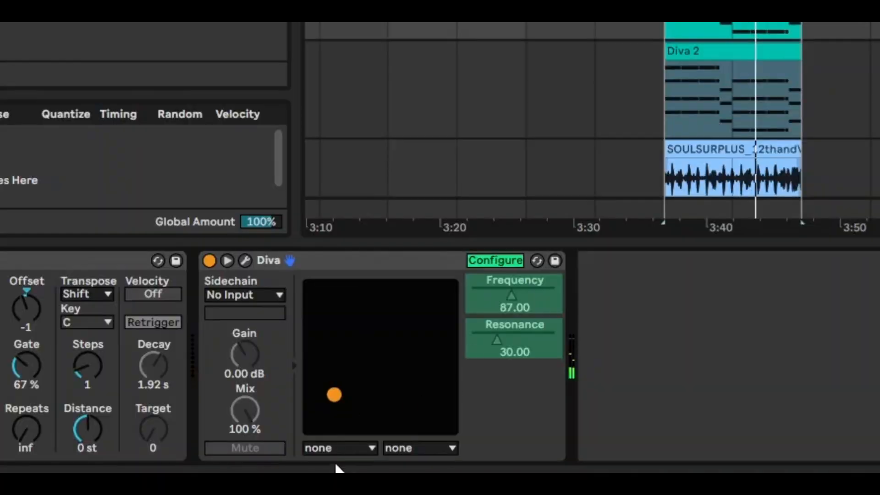
Step: Assign Frequency to the X axis and Resonance to the Y axis of Diva's X-Y control
left_click(335, 451)
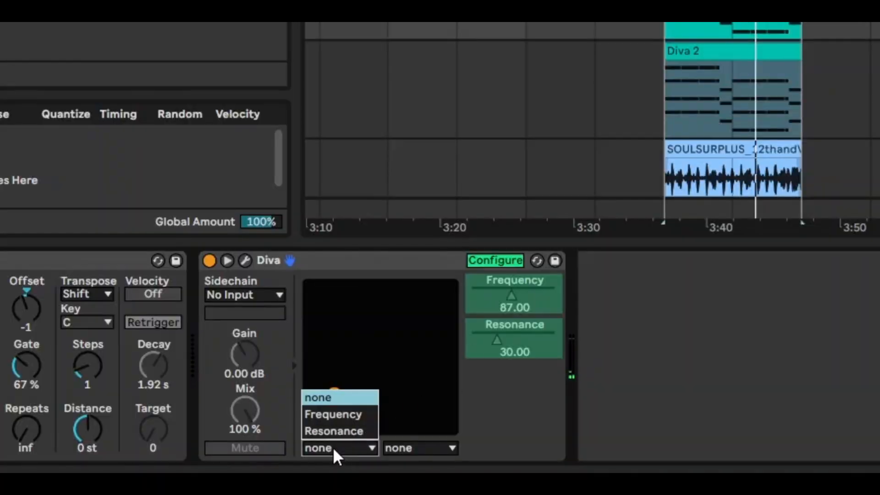
left_click(334, 421)
left_click(397, 451)
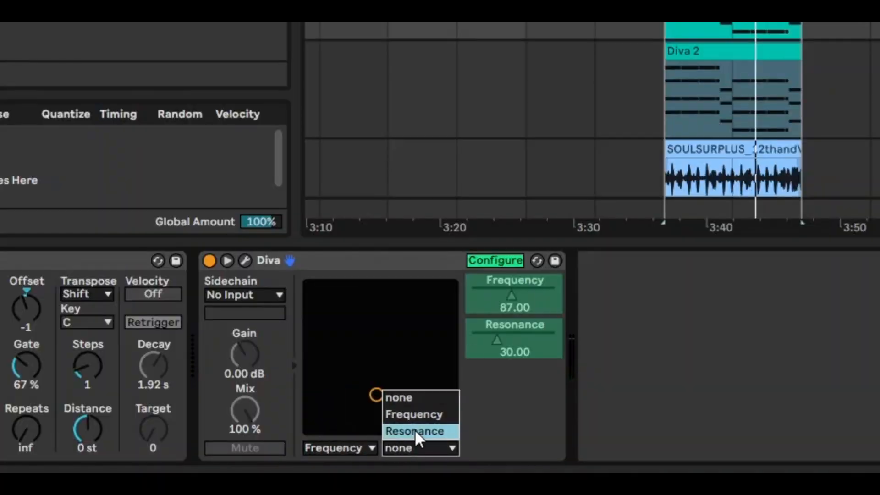
left_click(404, 430)
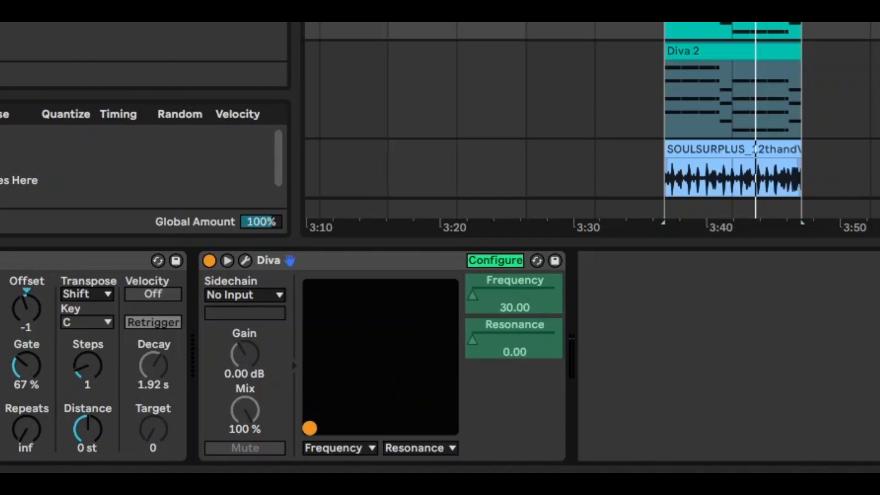
Step: Sweep Diva's X-Y control during playback, ending at a Frequency of about 67.8 and a Resonance of about 64.6
key("space")
left_click_drag(321, 425, 383, 379)
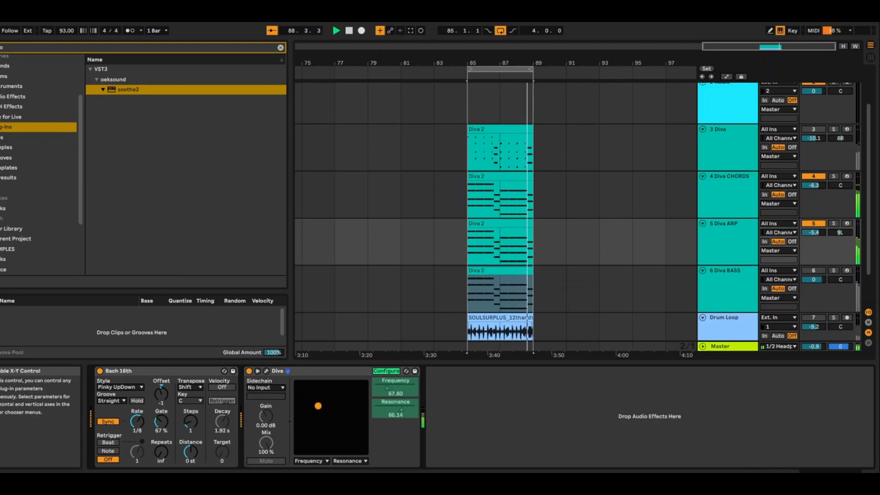
left_click_drag(315, 405, 318, 408)
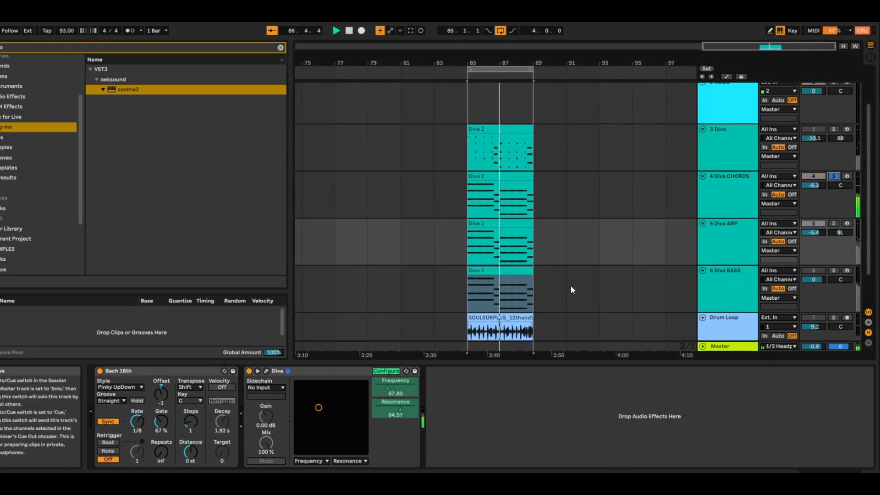
Step: Reopen soothe2 on the soloed CHORDS track and turn on delta monitoring
left_click(736, 188)
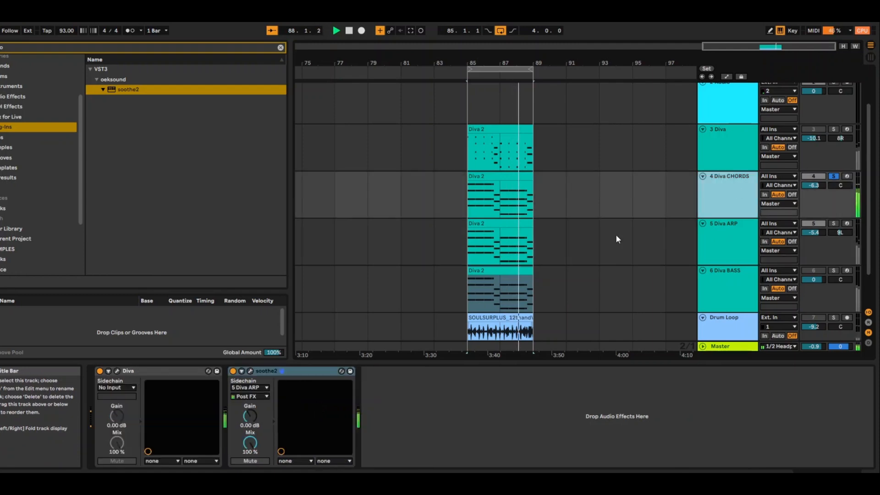
left_click(250, 370)
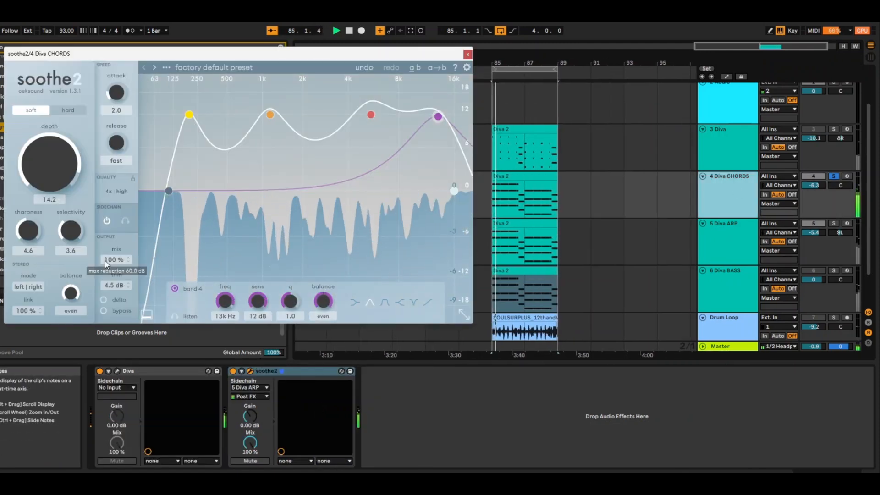
left_click(107, 301)
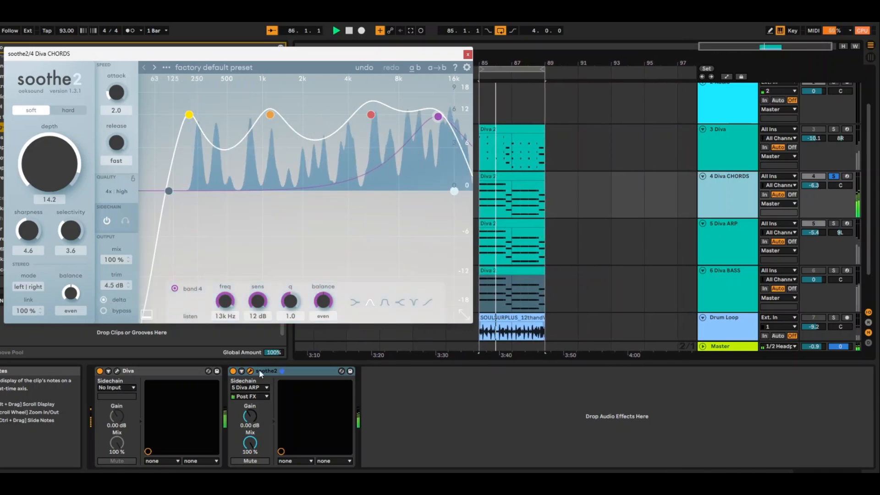
Step: Move the ARP track's Diva X-Y control to a Frequency of about 63 and a Resonance of about 81
left_click(717, 235)
left_click_drag(321, 407, 310, 394)
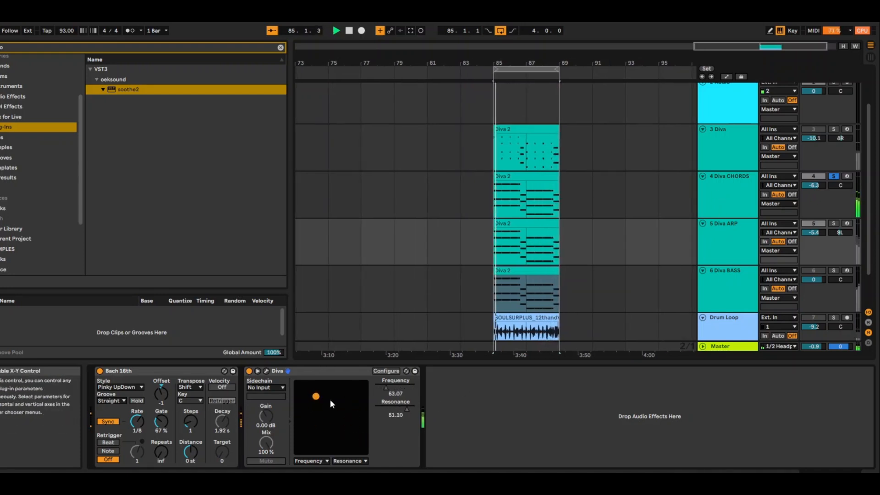
Step: Record automation on the Diva ARP track by sweeping its X-Y control for Frequency and Resonance during playback, and play the result back
left_click_drag(304, 392, 351, 405)
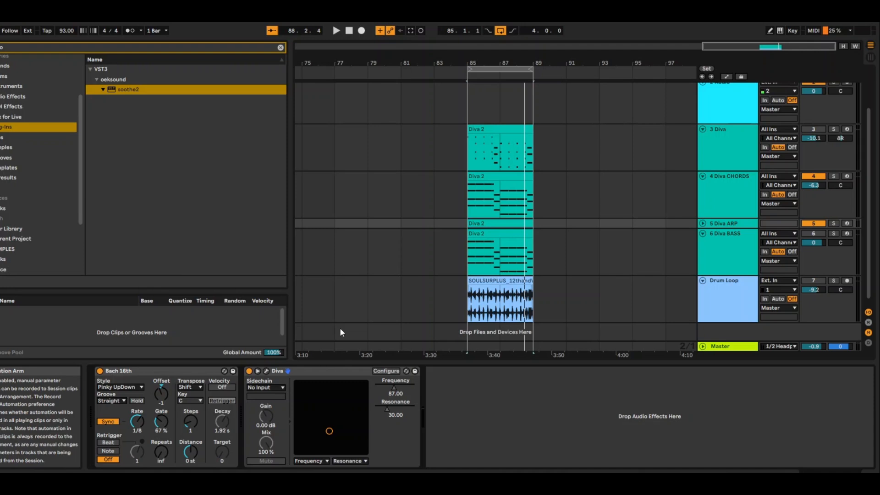
left_click(361, 31)
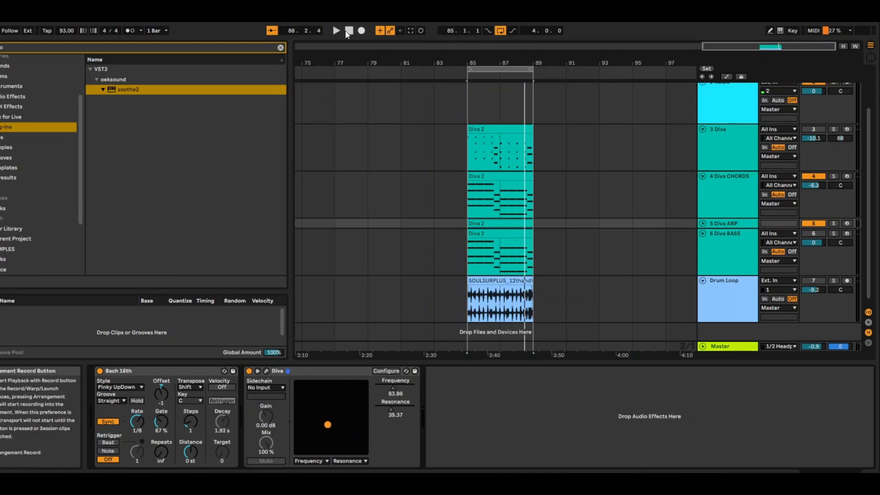
left_click_drag(328, 425, 313, 394)
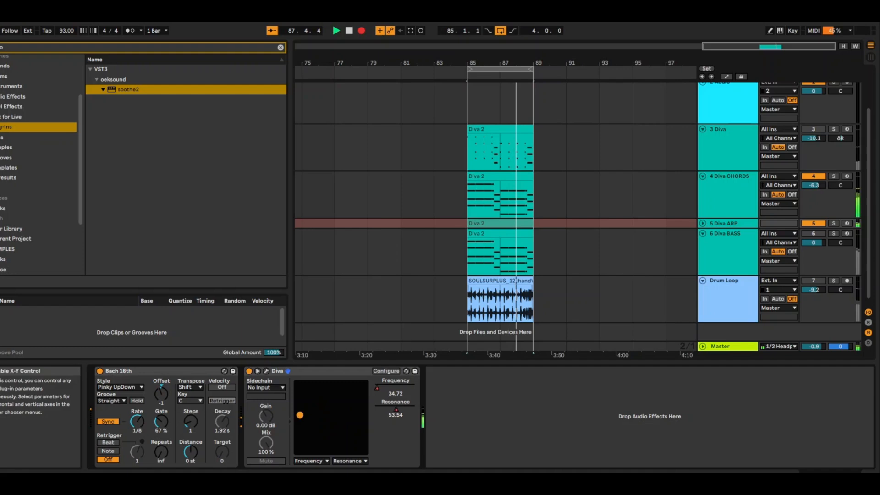
left_click_drag(300, 412, 310, 426)
key("space")
key("space")
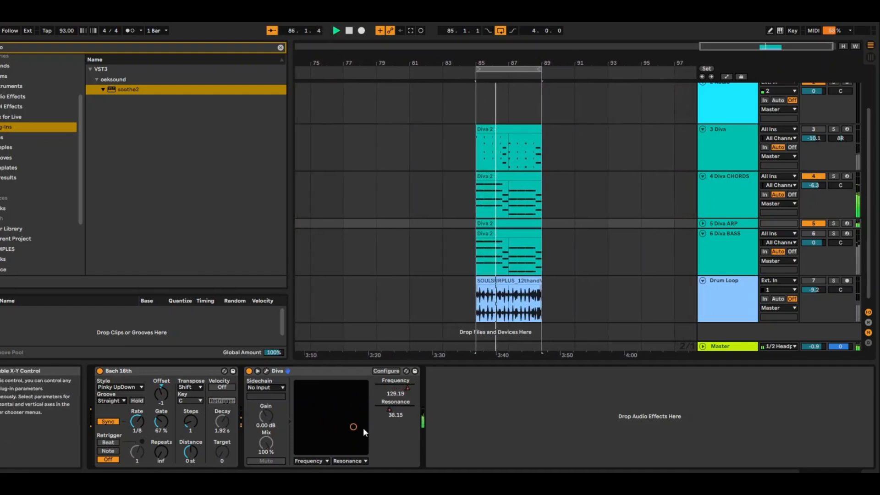
Step: Set the sidechain source of soothe2 on the CHORDS track to Drum Loop
left_click(741, 180)
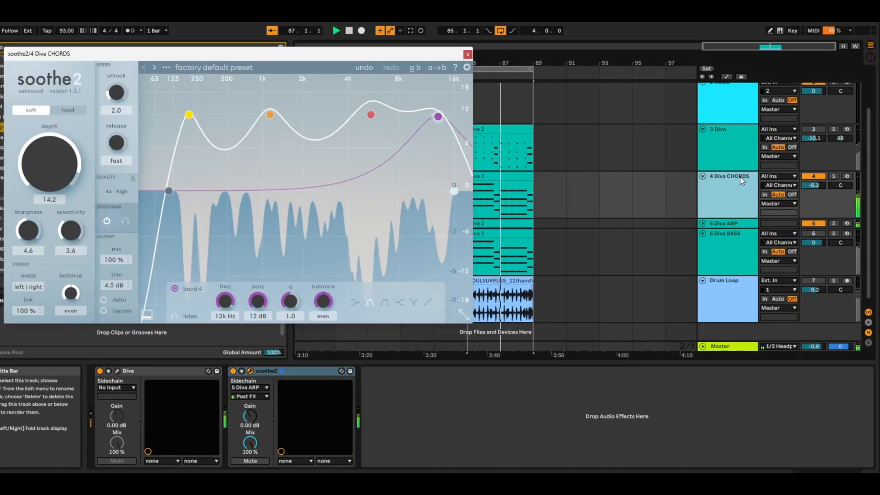
key("space")
left_click(468, 54)
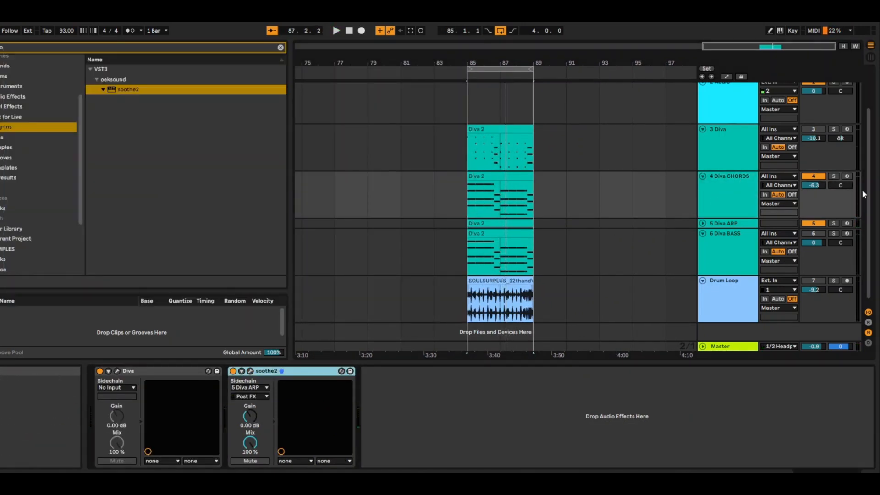
left_click(258, 388)
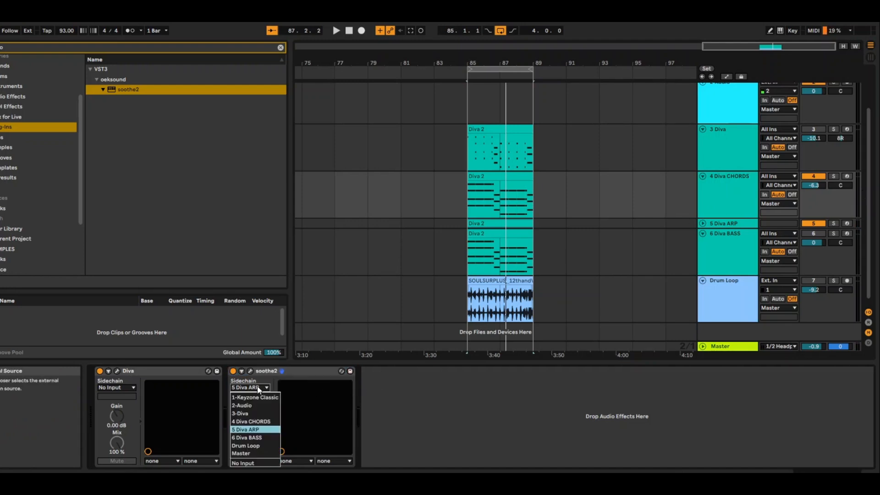
left_click(248, 446)
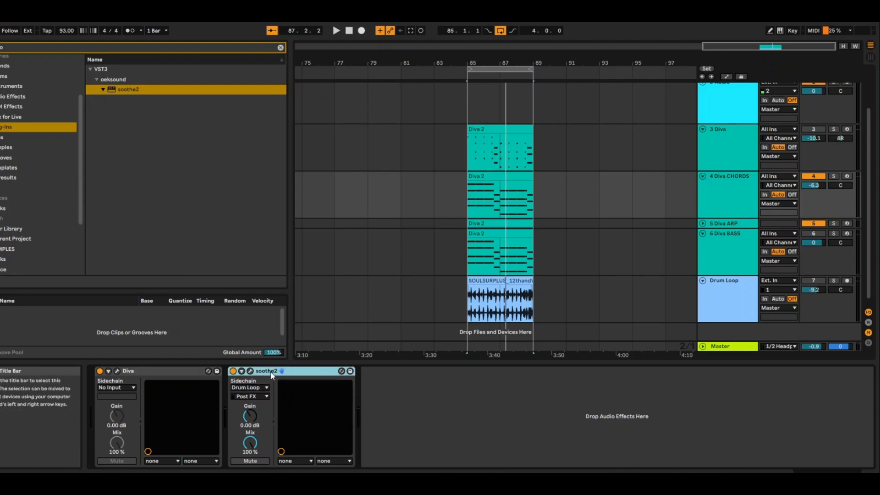
Step: Audition the drum loop alone and solo the CHORDS track during playback, with delta monitoring turned on in its soothe2
key("space")
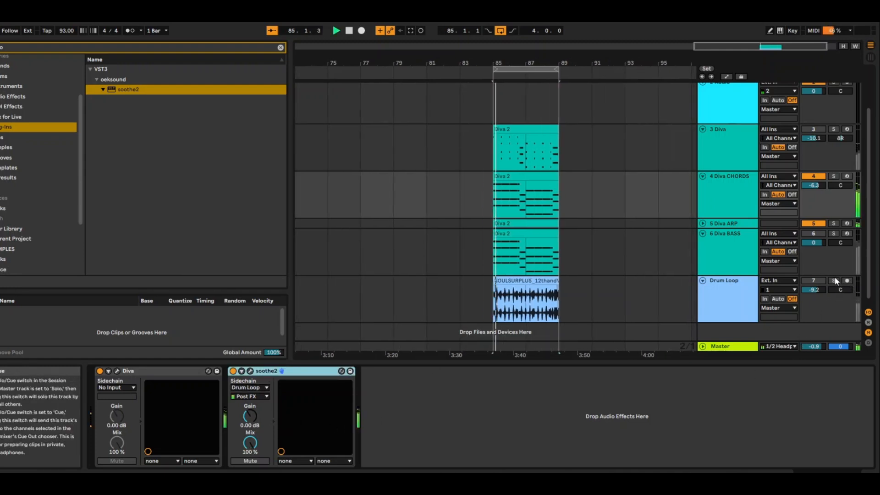
left_click(833, 280)
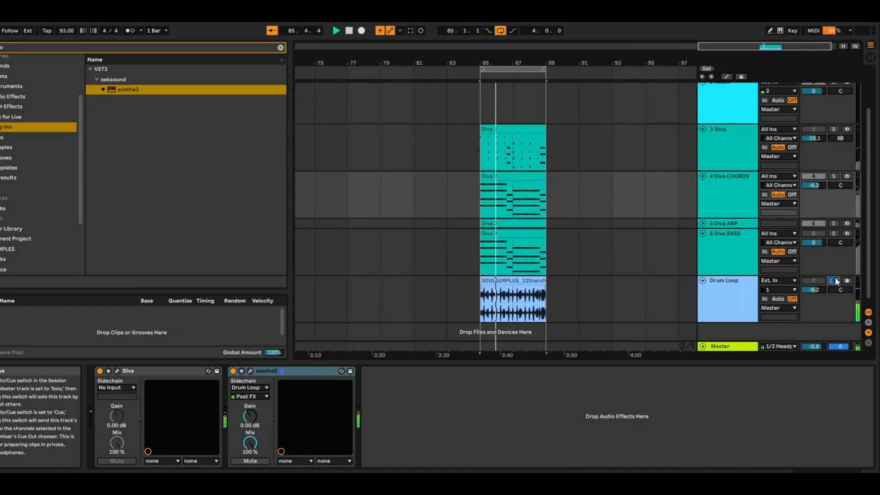
left_click(834, 178)
left_click(734, 201)
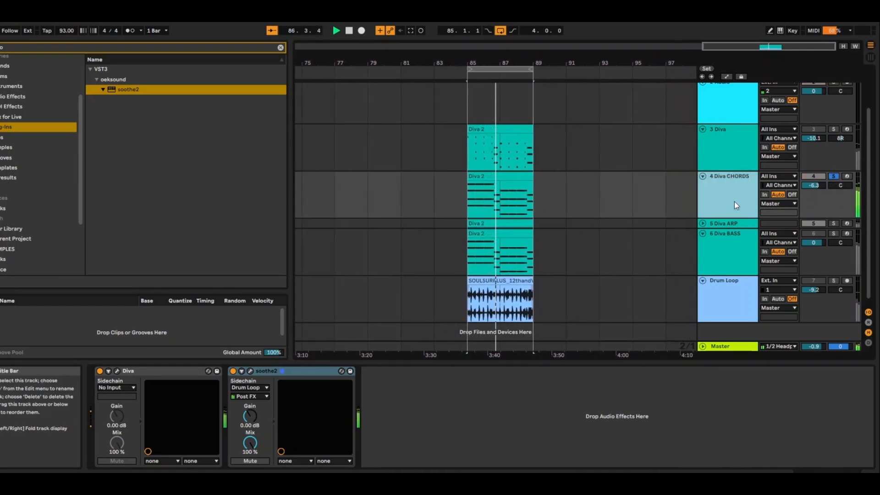
left_click(250, 371)
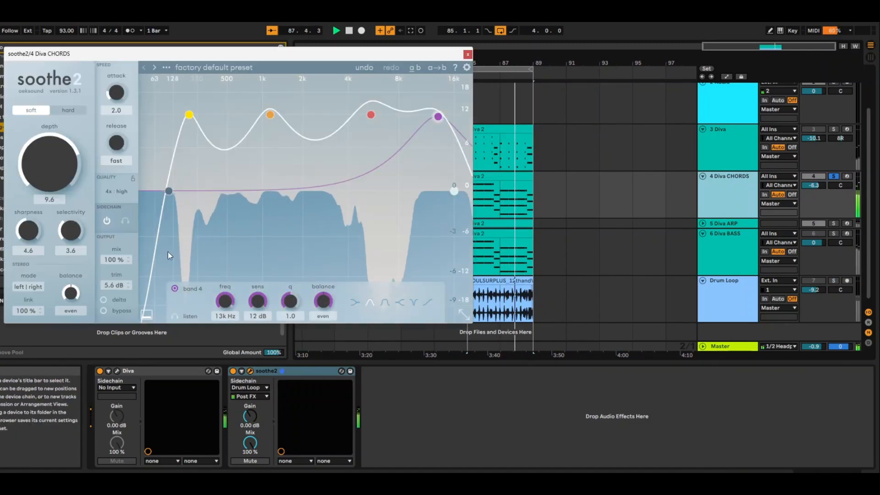
left_click(103, 300)
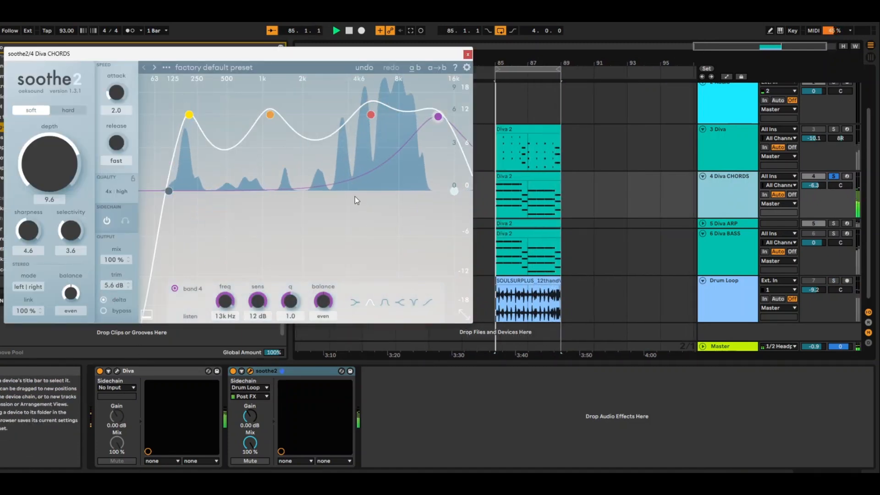
Step: Raise soothe2's sharpness to 8.9 and selectivity to 8.0 on the CHORDS track, and turn off delta monitoring
left_click_drag(27, 240, 41, 194)
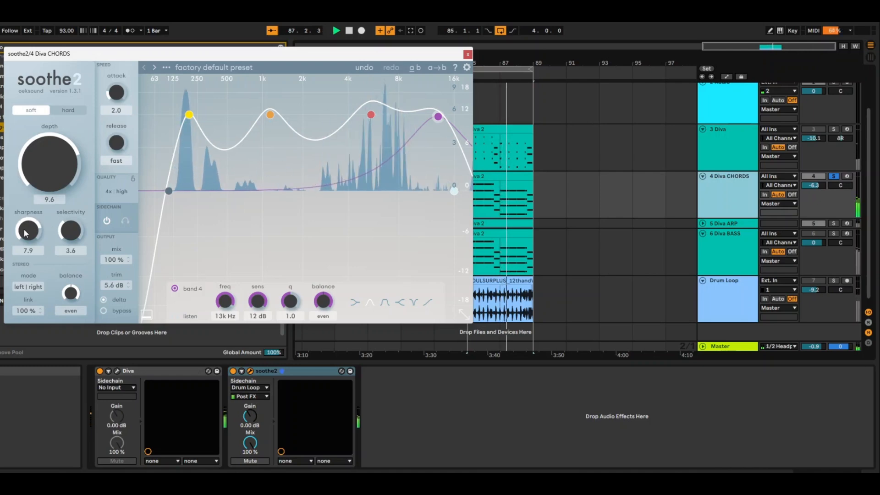
left_click_drag(62, 238, 79, 176)
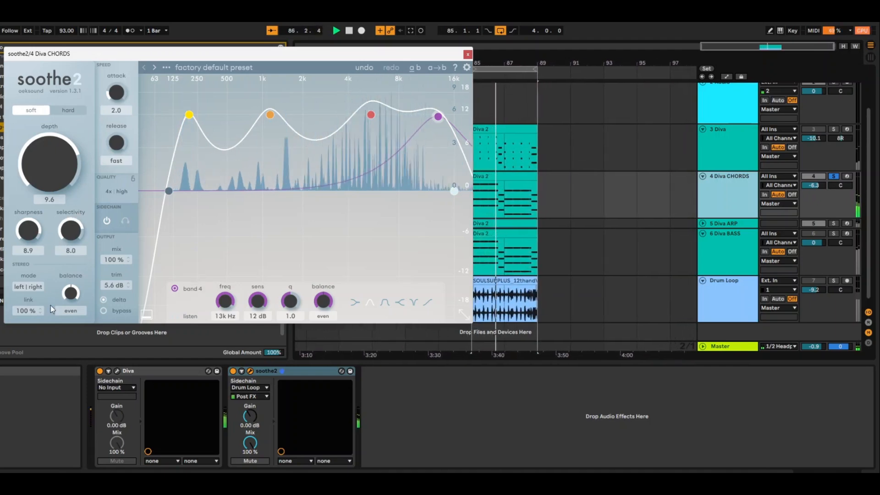
mouse_move(72, 298)
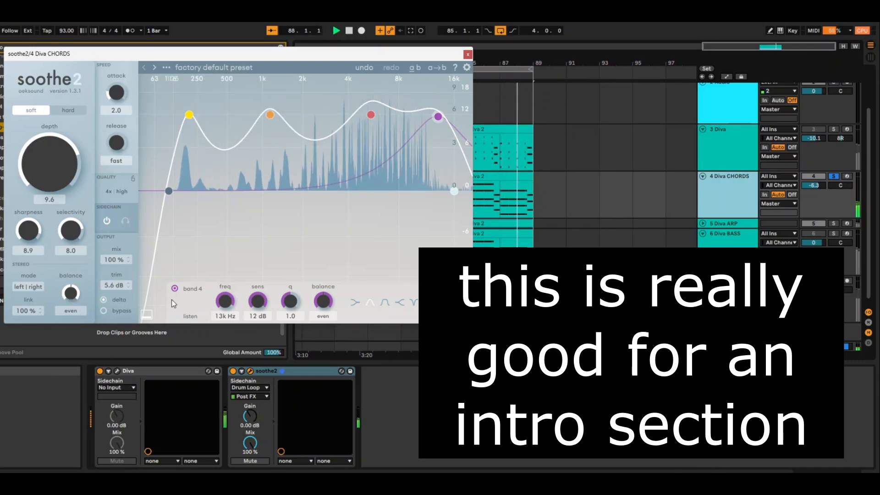
mouse_move(104, 302)
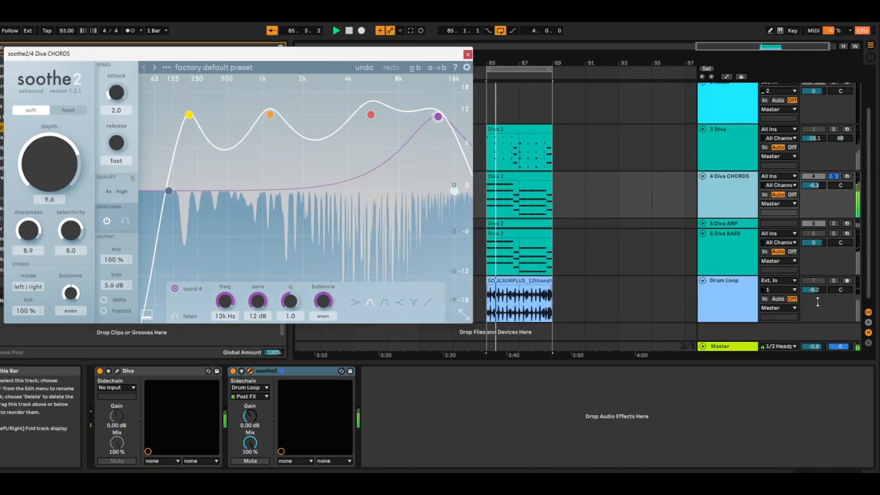
Step: Bring the drum loop in with the other tracks unsoloed and lower the CHORDS track's soothe2 device Mix to 45.2%
left_click(834, 281)
left_click(835, 280)
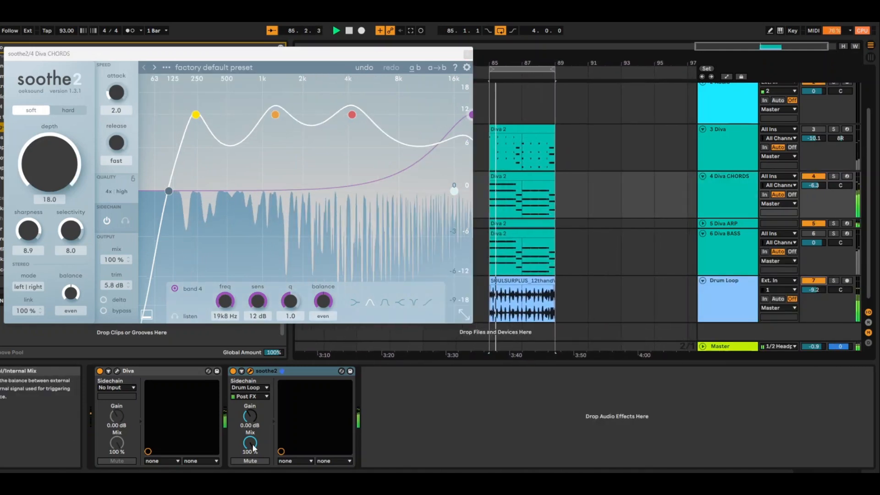
left_click_drag(252, 443, 253, 445)
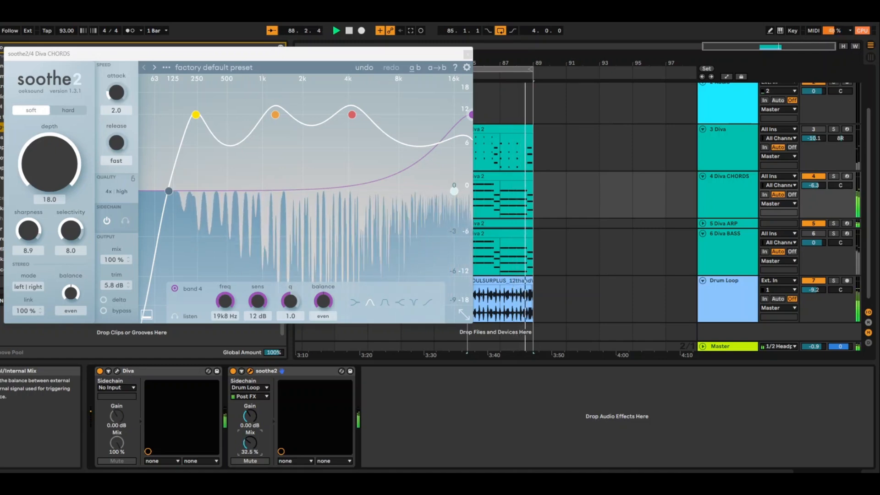
mouse_move(255, 425)
left_mouse_down()
mouse_move(256, 412)
mouse_move(250, 434)
left_mouse_up()
key("Delete")
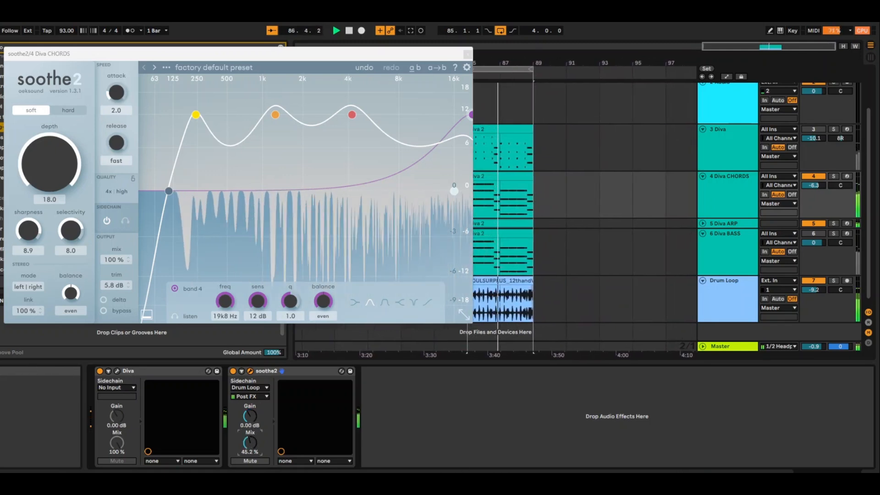
Step: Activate the Diva BASS track, close soothe2 and show the BASS track's devices
left_click(804, 234)
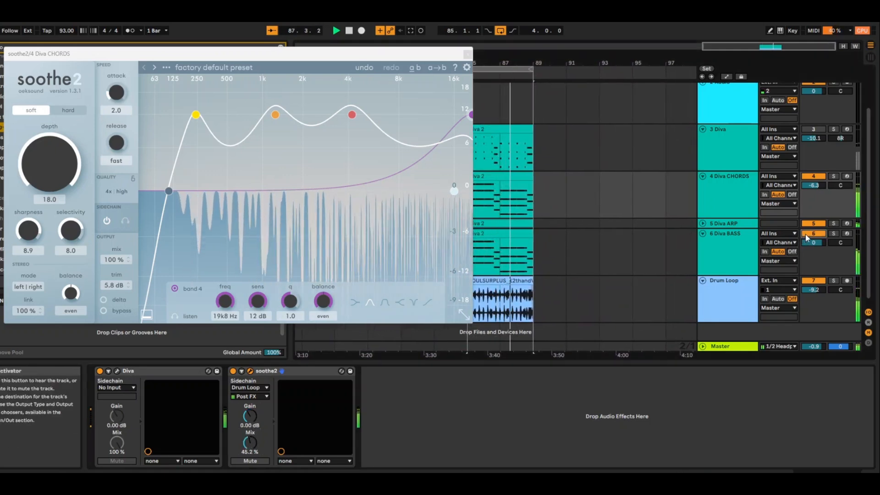
left_click(468, 54)
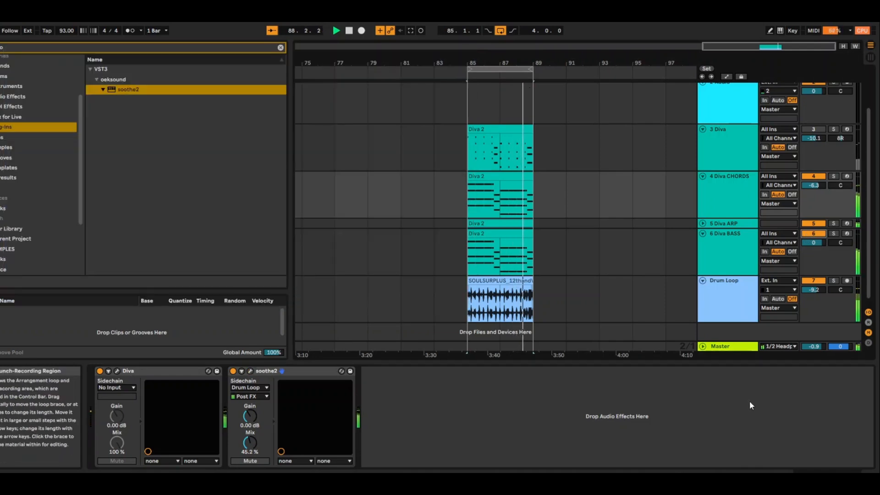
left_click(739, 252)
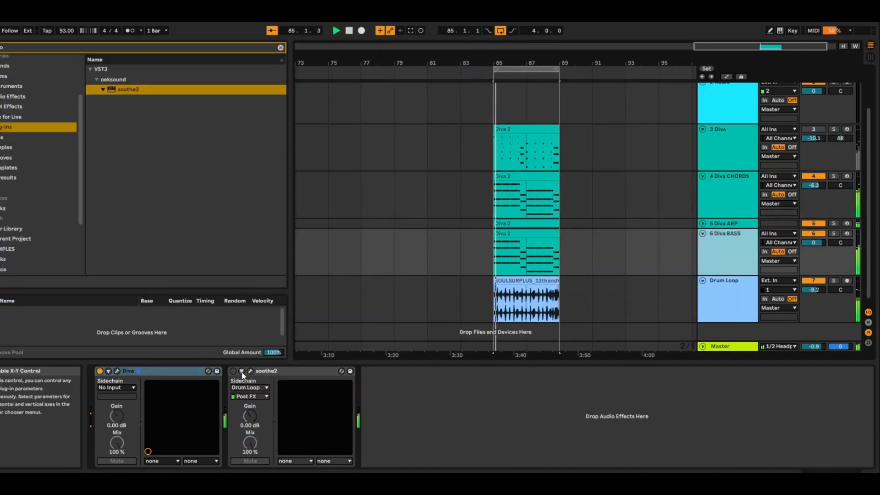
Step: Configure the BASS track's Diva device to expose the filter cutoff Frequency and the envelope 1 Decay
left_click(156, 372)
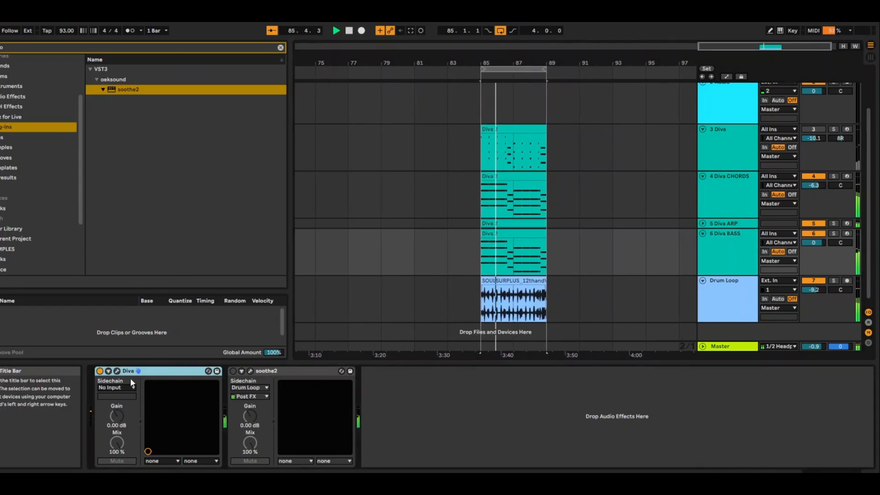
left_click(118, 372)
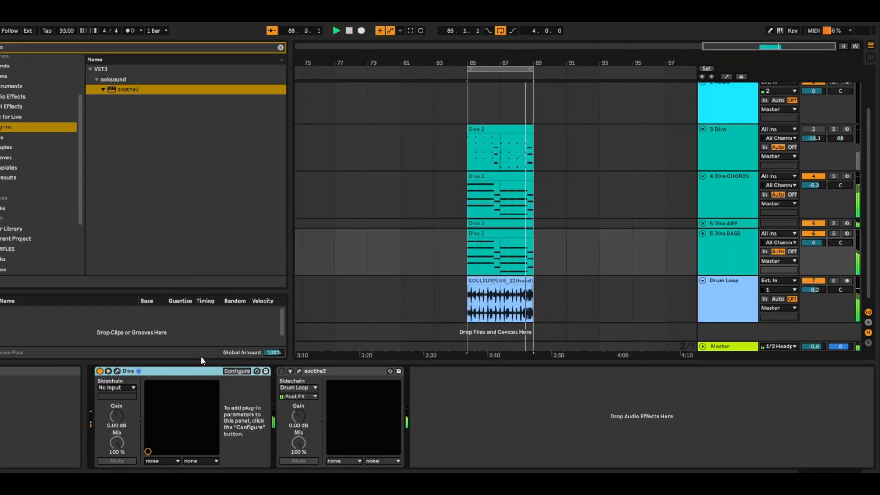
left_click(237, 372)
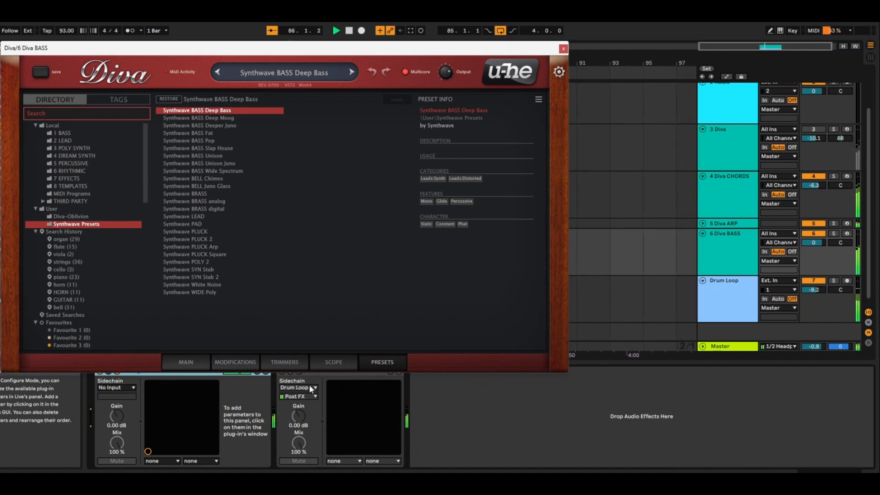
left_click(204, 361)
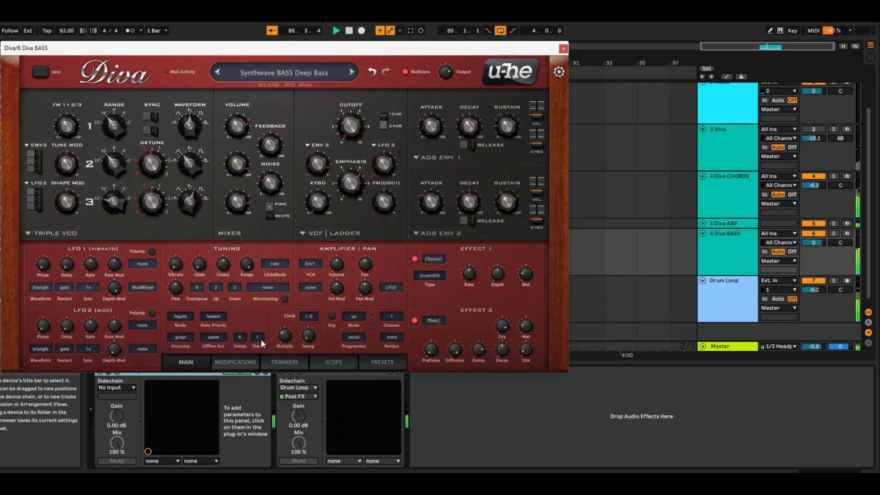
left_click(354, 133)
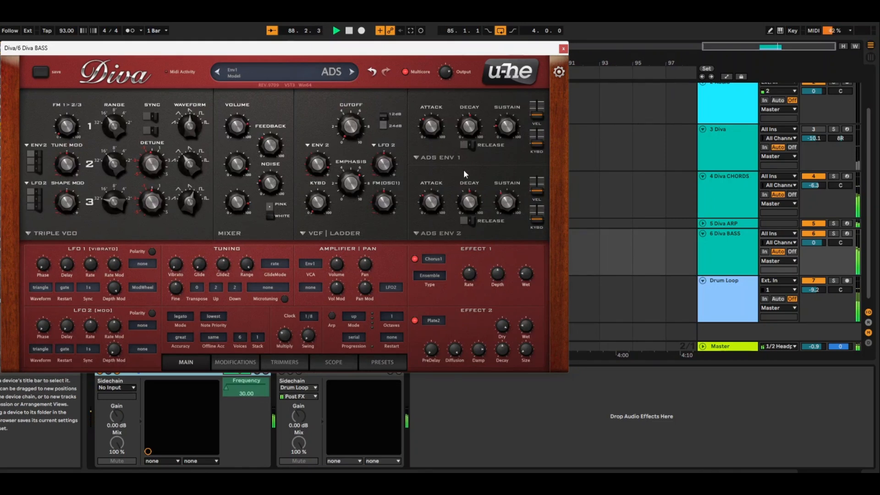
left_click(475, 129)
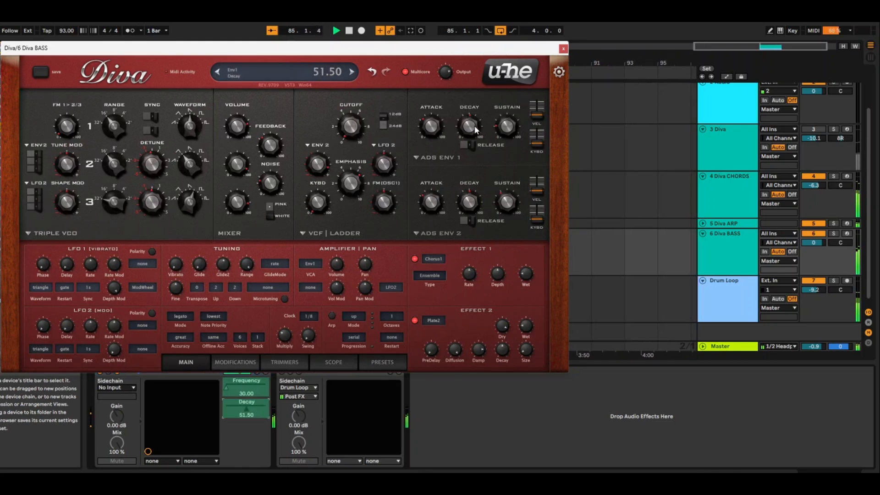
key("ctrl+alt+p")
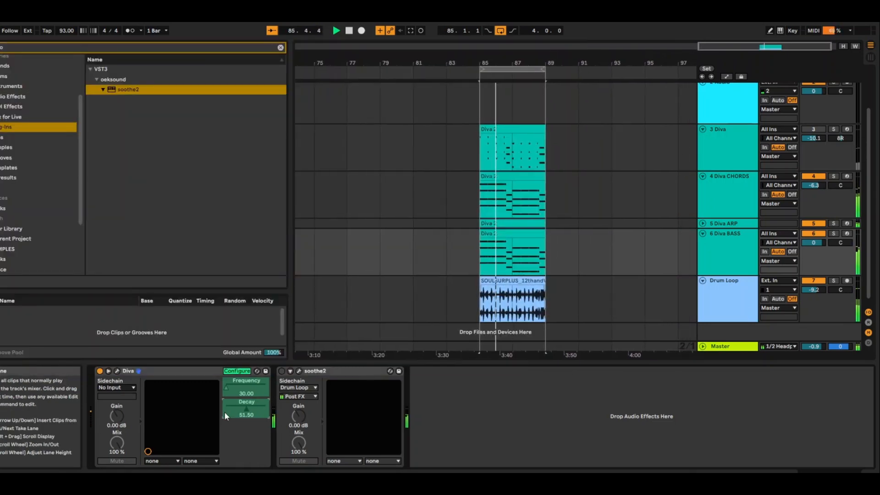
Step: Assign Frequency to both the X and Y axes of the BASS track's Diva X-Y control
left_click(170, 458)
left_click(164, 446)
left_click(196, 459)
left_click(193, 447)
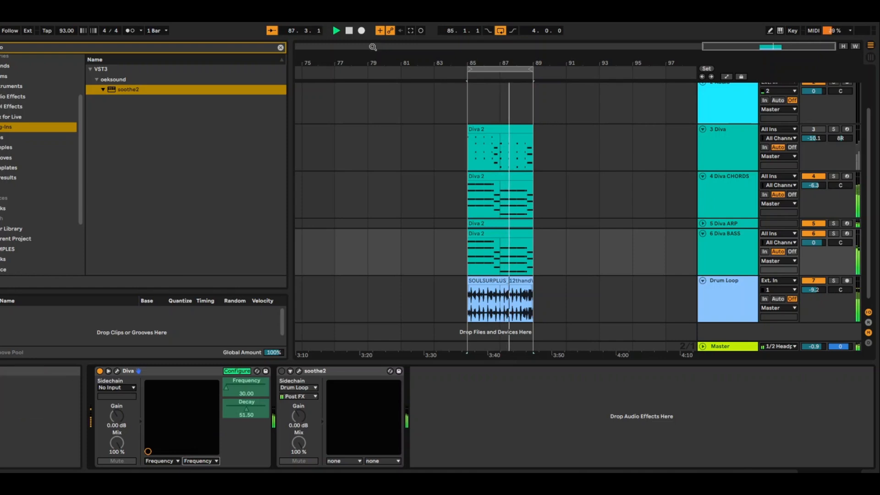
Step: Record Frequency automation on the BASS track by sweeping Diva's X-Y control, reaching a Frequency of about 112
left_click(361, 30)
left_click(170, 430)
mouse_move(170, 430)
left_mouse_down()
mouse_move(196, 418)
mouse_move(172, 409)
mouse_move(188, 436)
mouse_move(212, 406)
mouse_move(193, 433)
mouse_move(175, 415)
left_mouse_up()
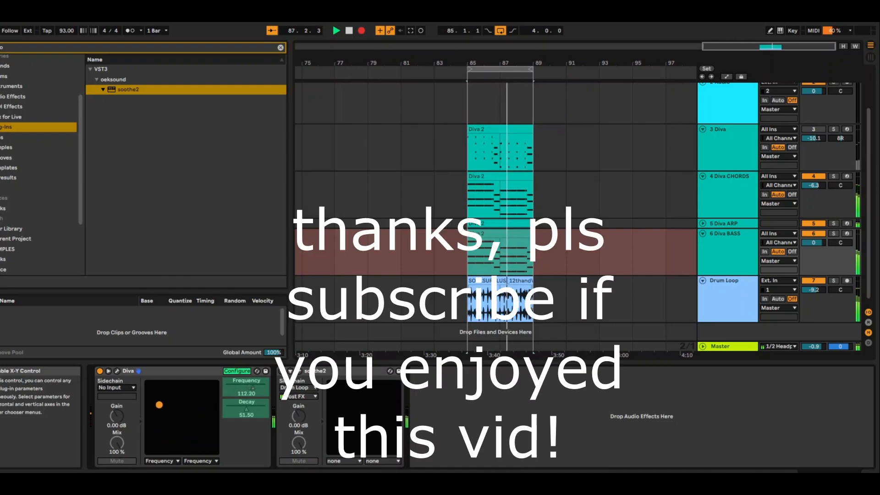